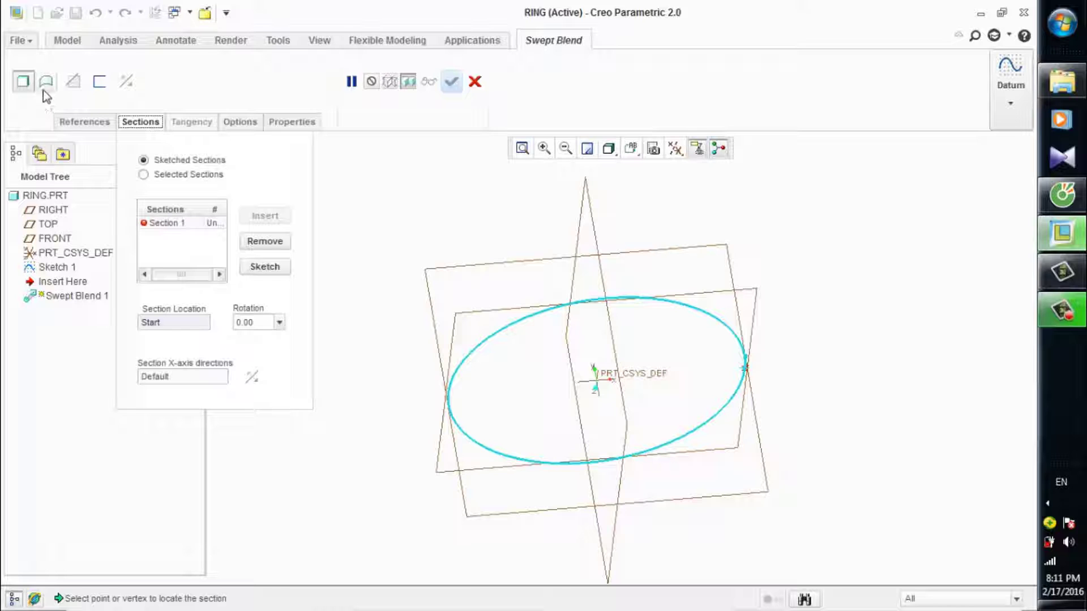
Switch the swept blend to a surface and open the sketch of Section 1, oriented parallel to the screen.
left_click(46, 85)
middle_click_drag(626, 374, 514, 293)
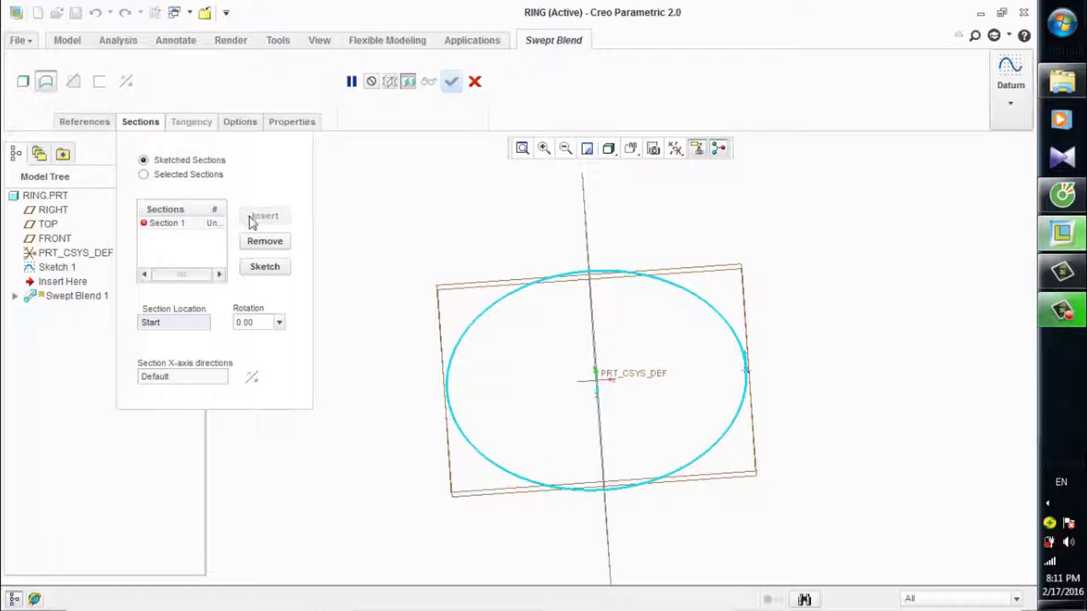
left_click(190, 223)
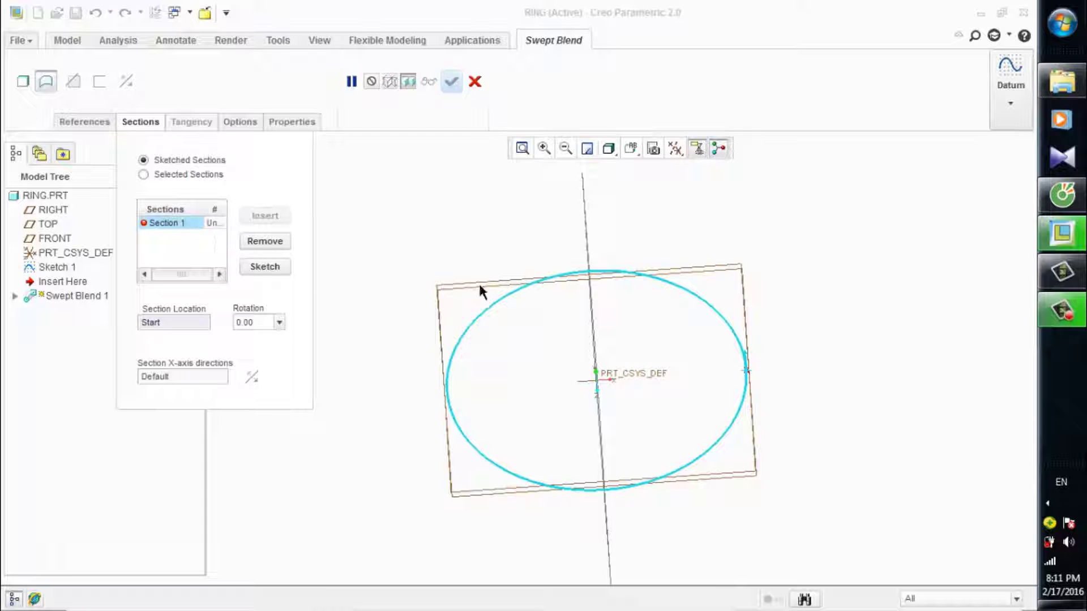
scroll(542, 323, "up", 1)
key("ctrl+d")
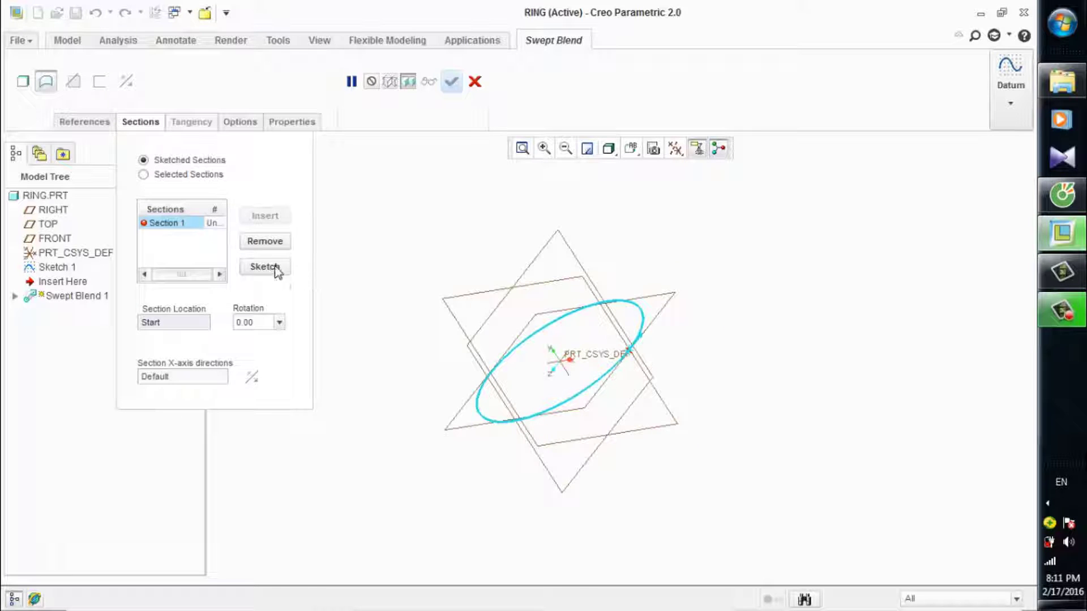
left_click(276, 275)
left_click(675, 149)
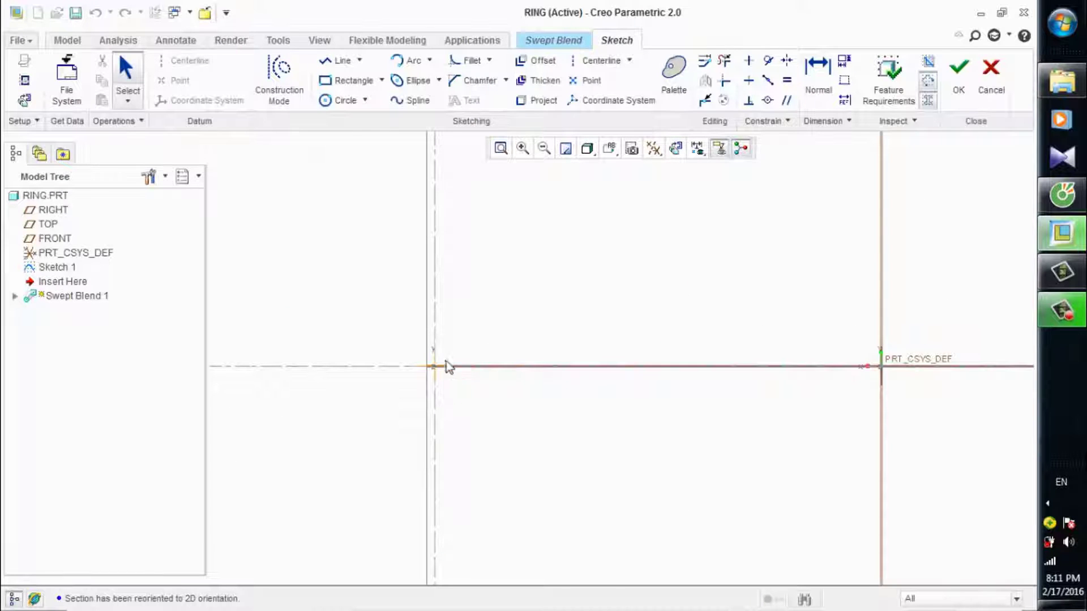
Sketch an ellipse about 7.6 high and 3.7 wide, centred on the trajectory's start point.
left_click(326, 101)
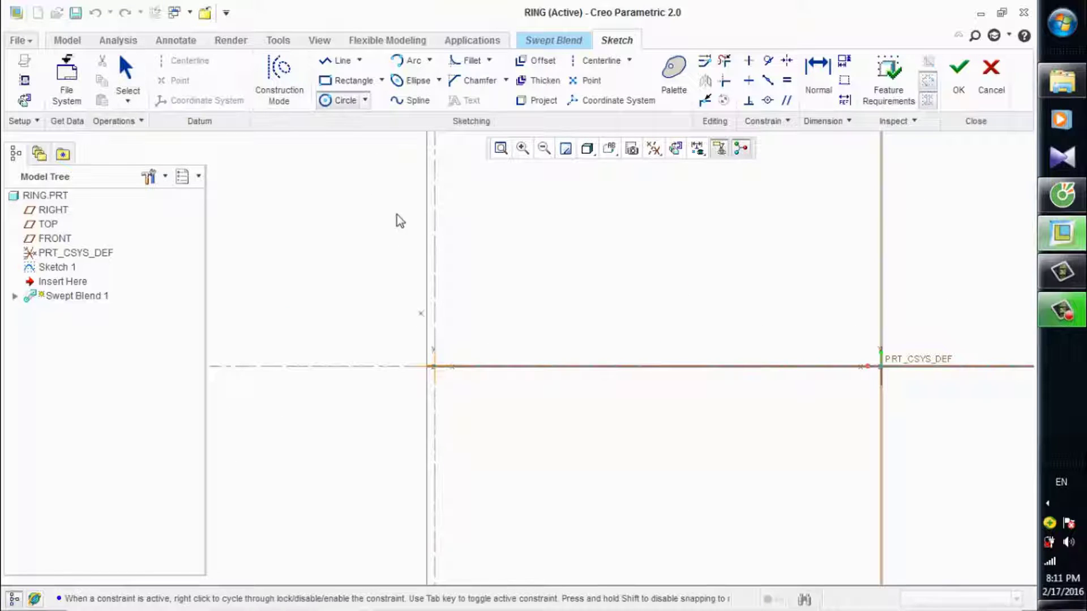
left_click(408, 81)
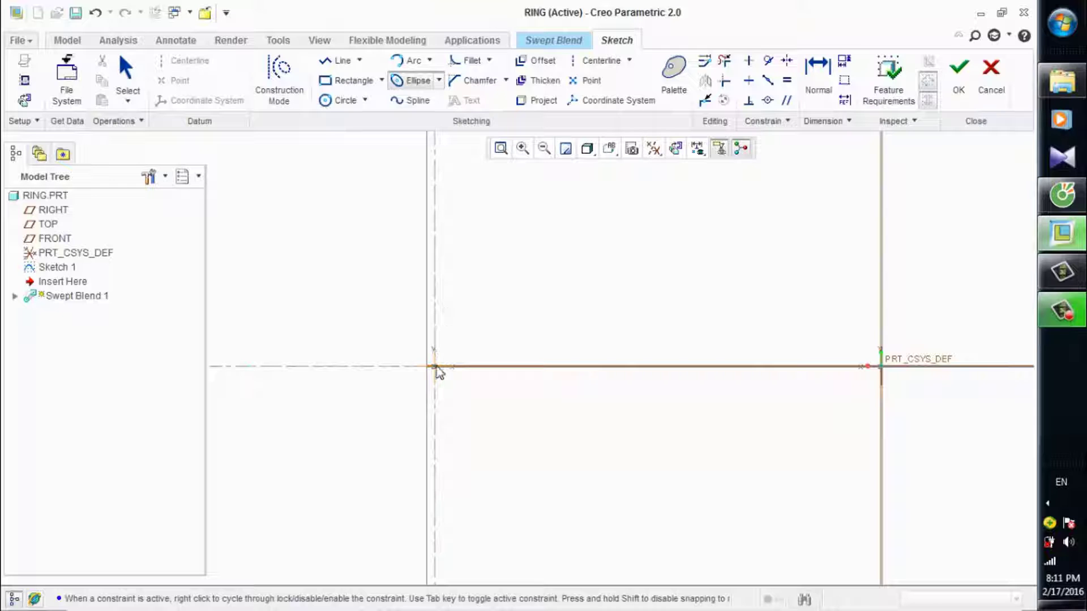
left_click(434, 196)
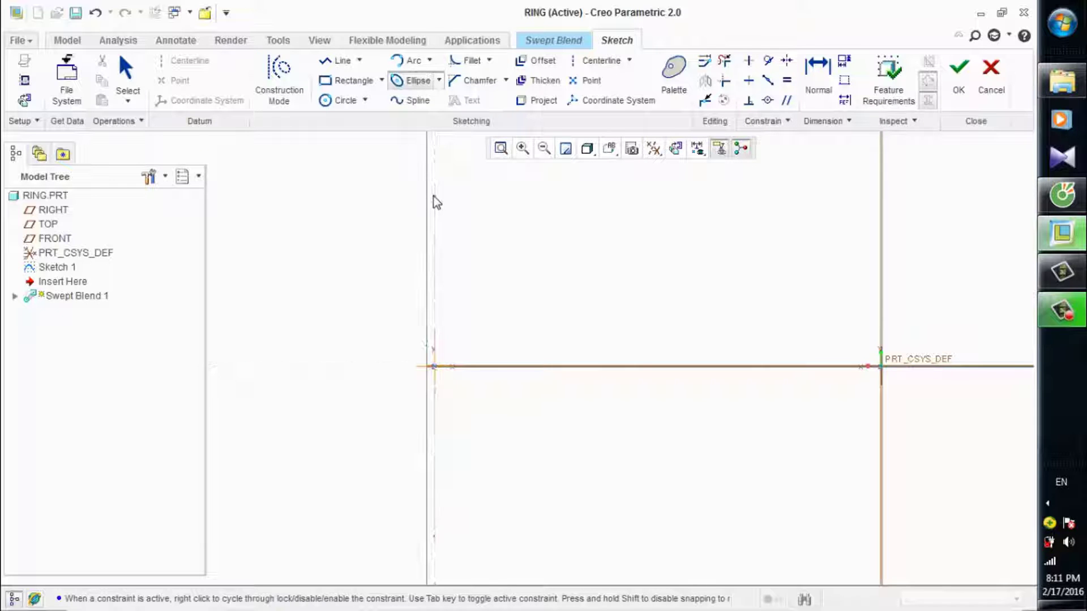
left_click(518, 226)
middle_click(553, 232)
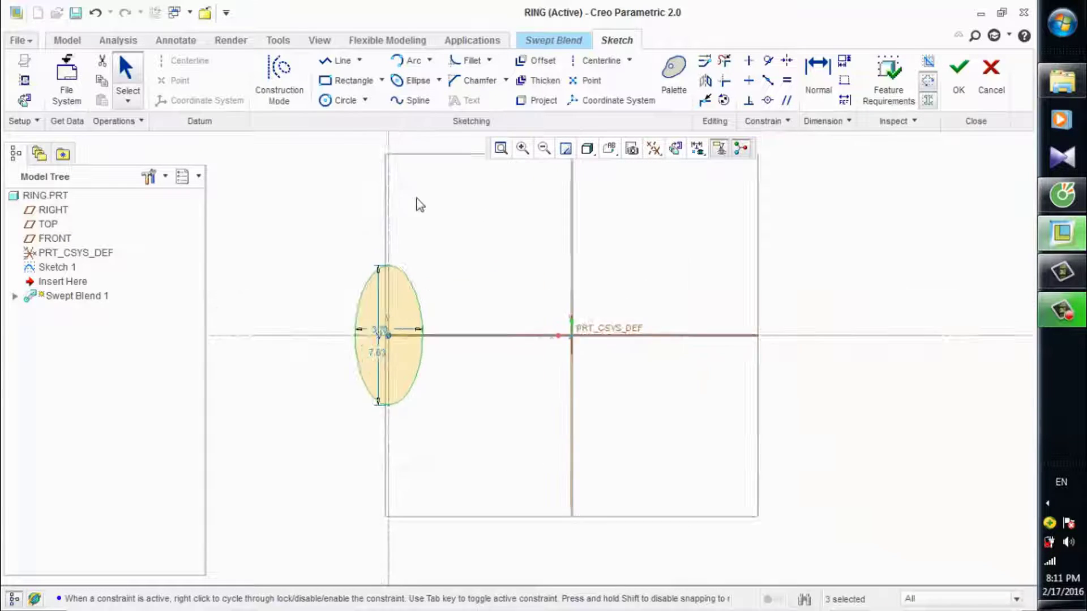
scroll(421, 400, "down", 1)
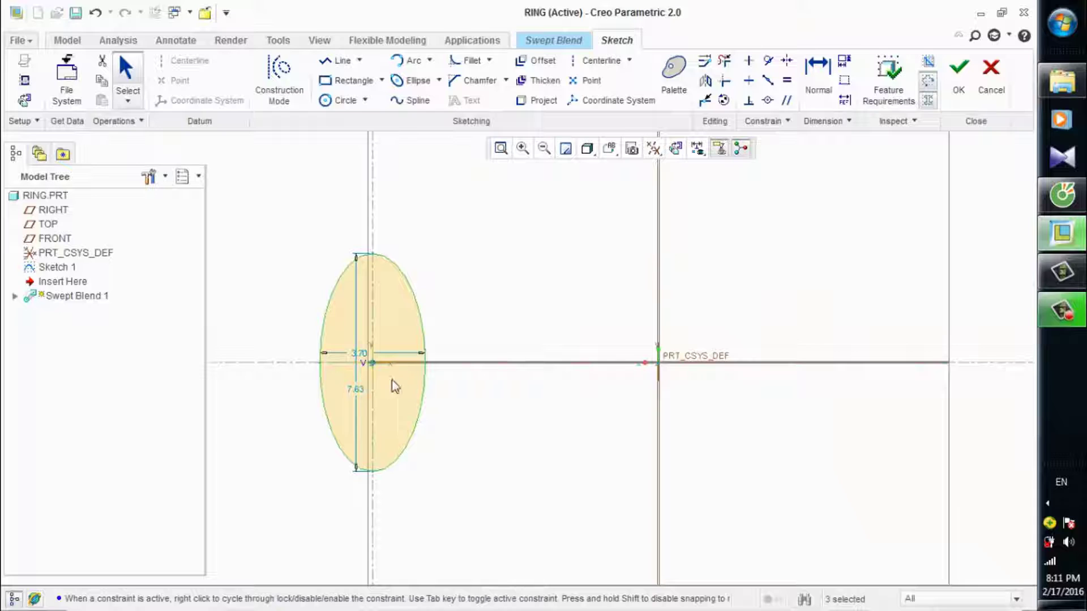
Try a height of 10 and a height of 1 for the Section 1 ellipse.
double_click(359, 389)
type("10")
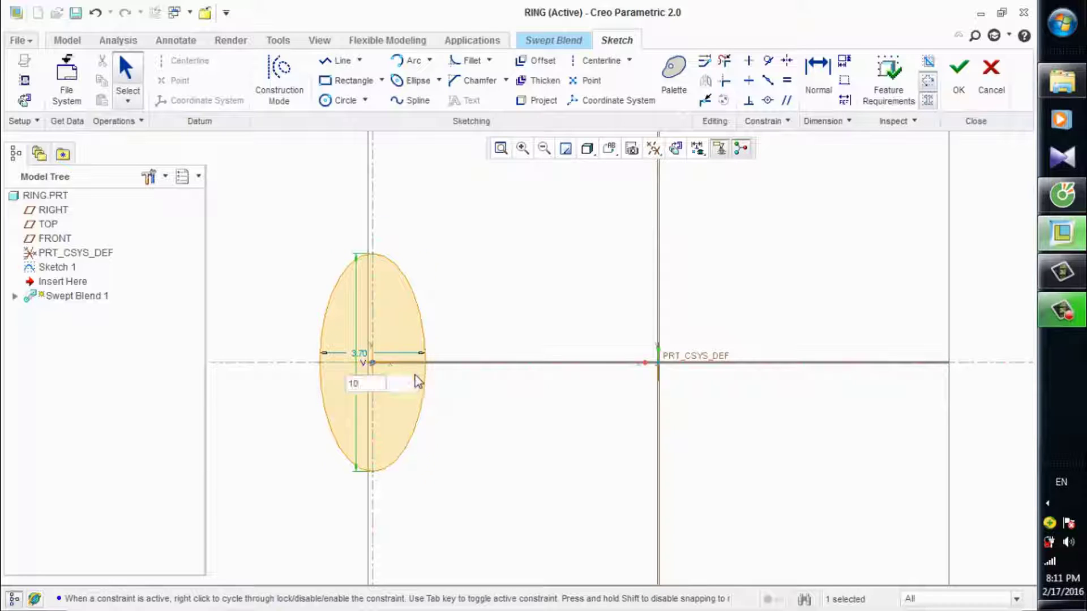
key("Return")
double_click(360, 399)
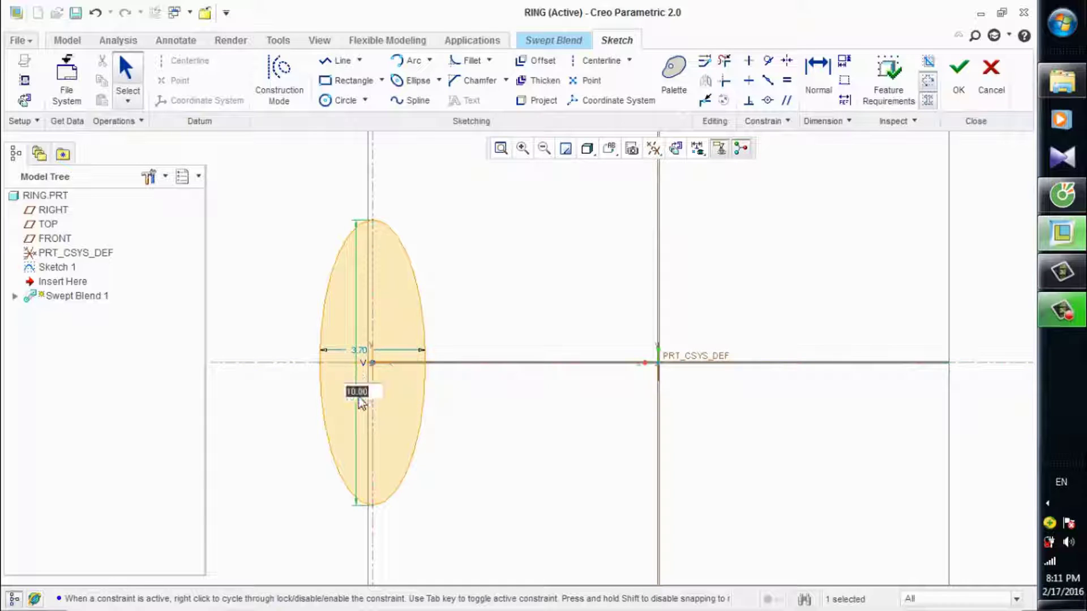
type("1")
key("Return")
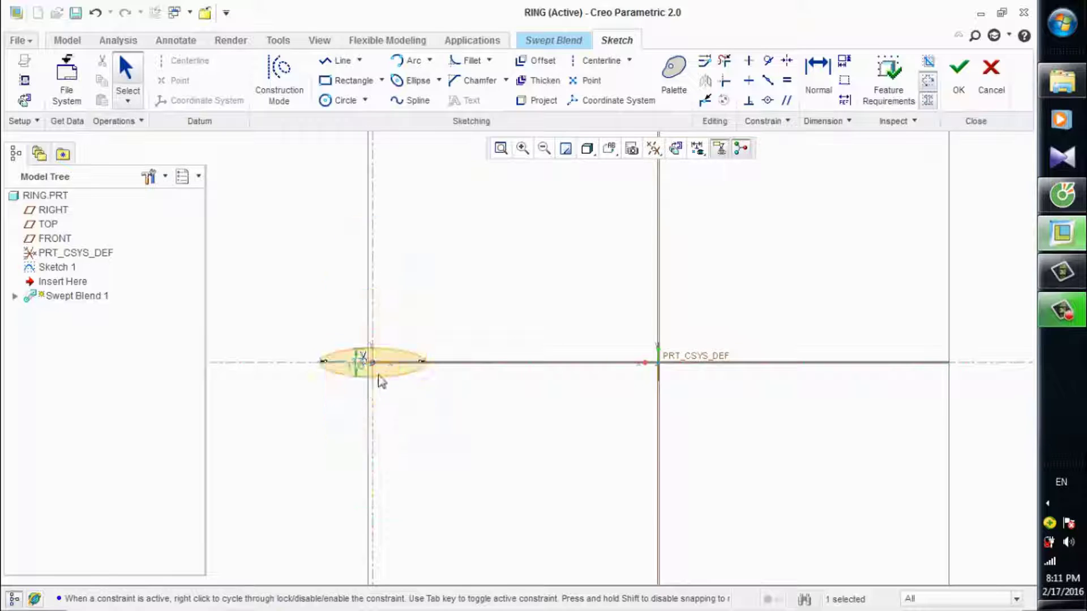
Set the Section 1 ellipse's height to 2 and its width to 1, and accept the sketch.
scroll(379, 375, "down", 4)
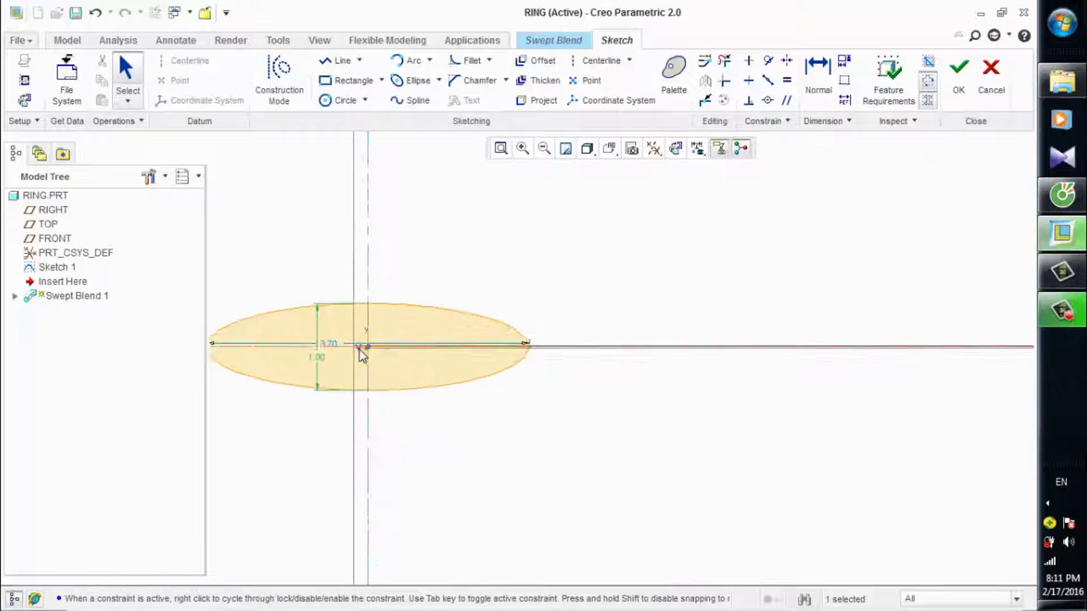
double_click(309, 364)
type("2")
key("Return")
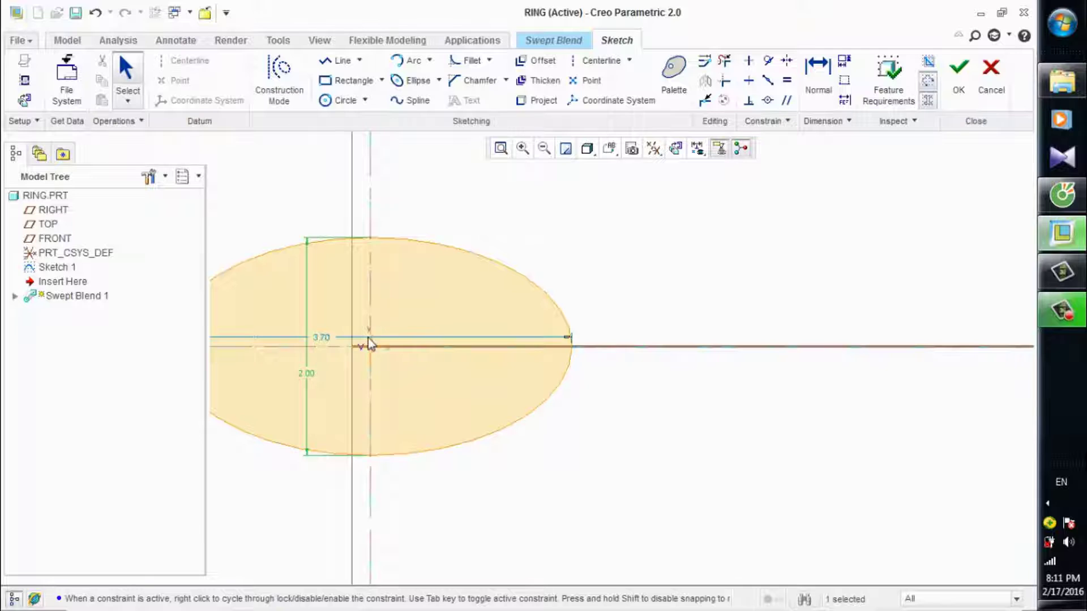
scroll(368, 343, "up", 2)
double_click(342, 338)
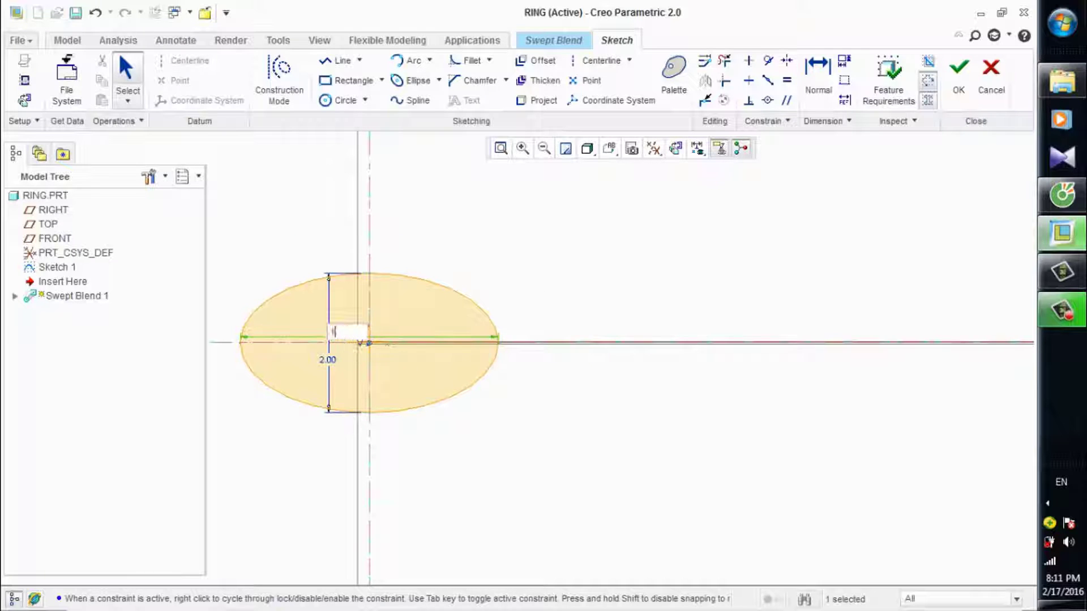
type("1")
key("Return")
scroll(474, 309, "up", 2)
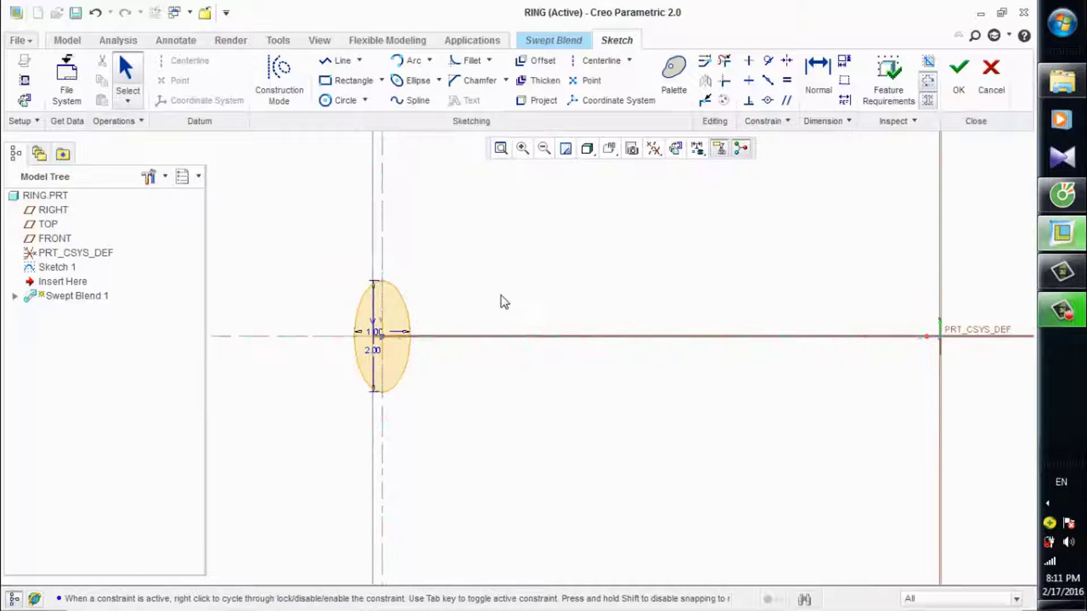
left_click(958, 73)
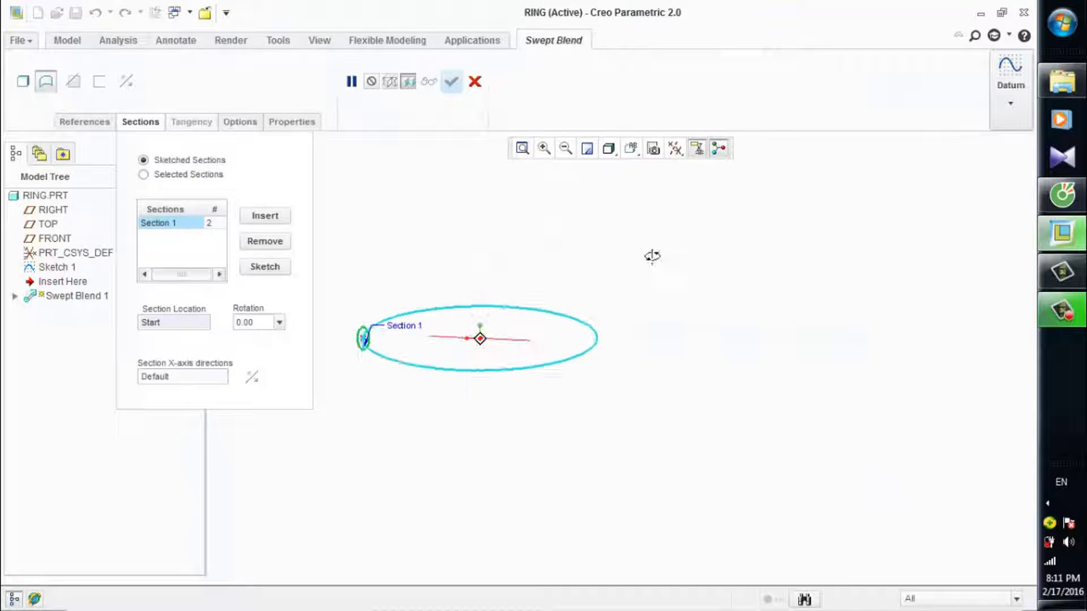
Insert Section 2 at the trajectory point opposite Section 1 and open its sketch, oriented parallel to the screen.
left_click(261, 218)
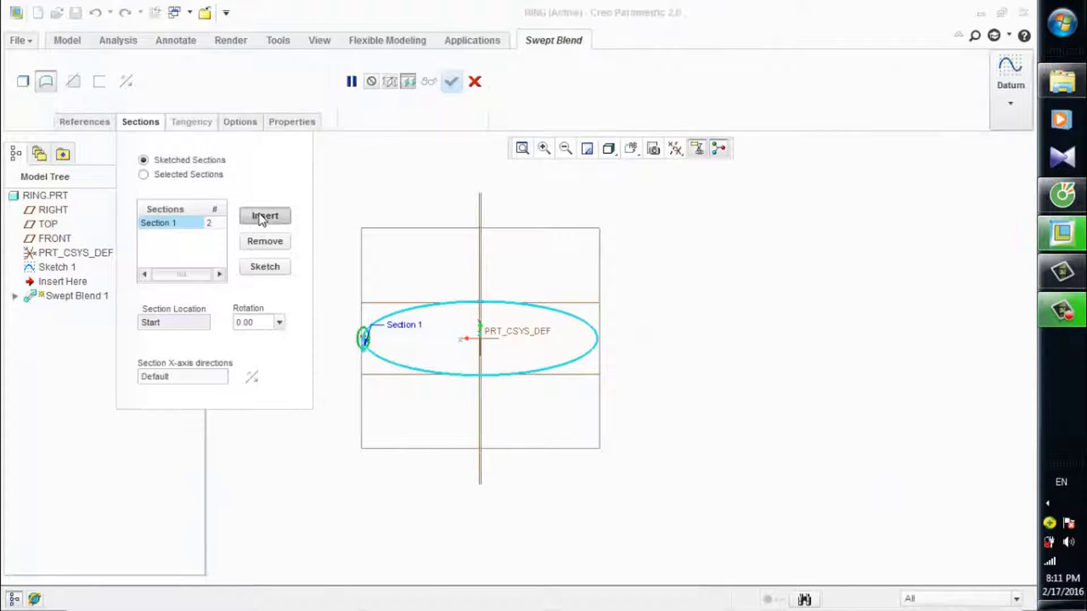
left_click(599, 341)
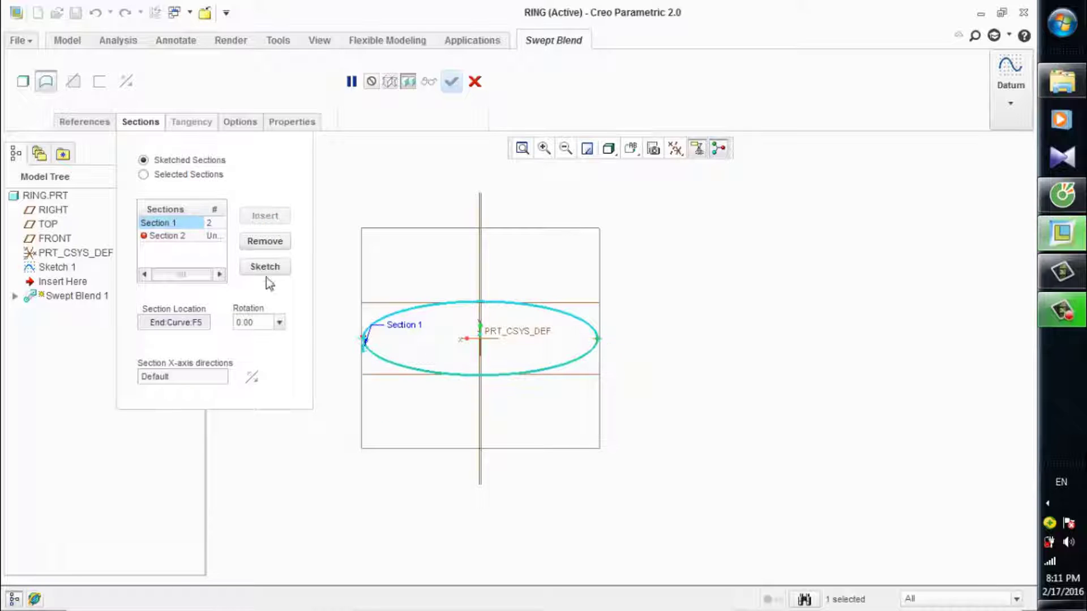
left_click(266, 270)
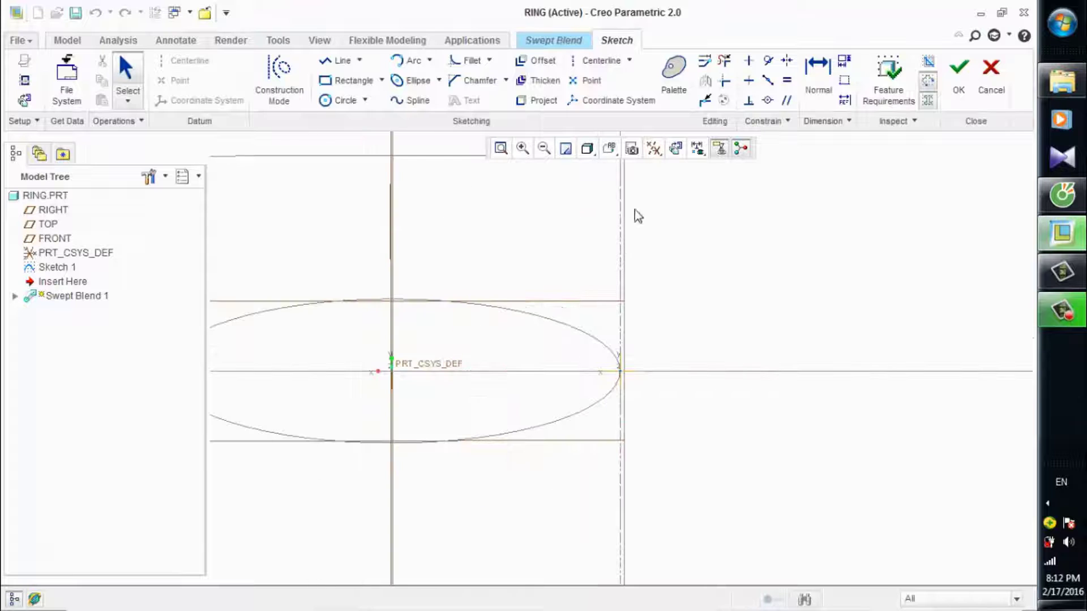
left_click(674, 148)
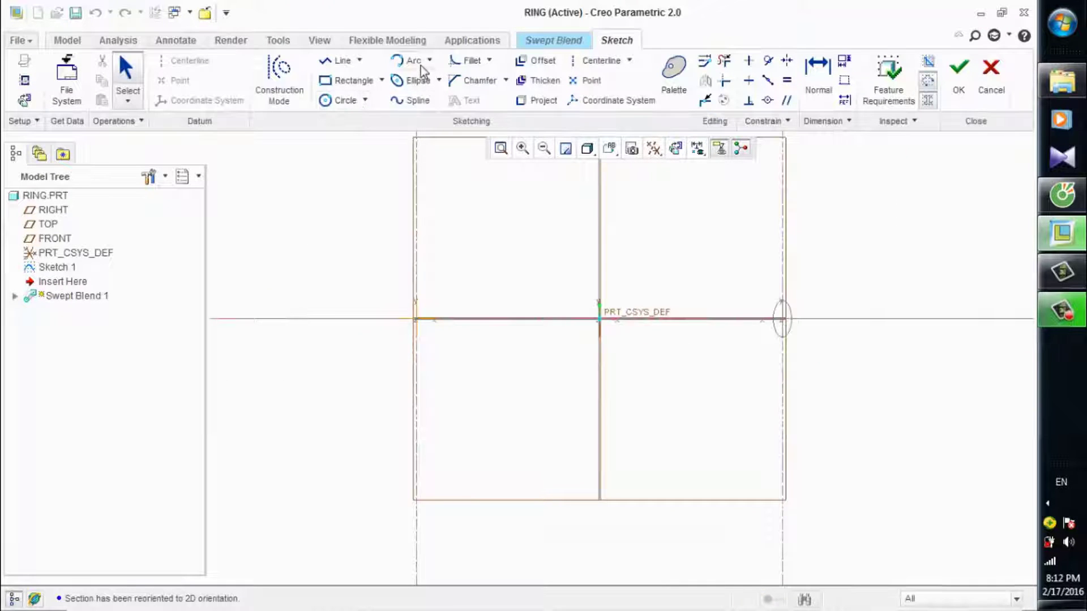
Sketch an ellipse about 14.3 high and 4 wide, centred on the Section 2 point.
left_click(413, 81)
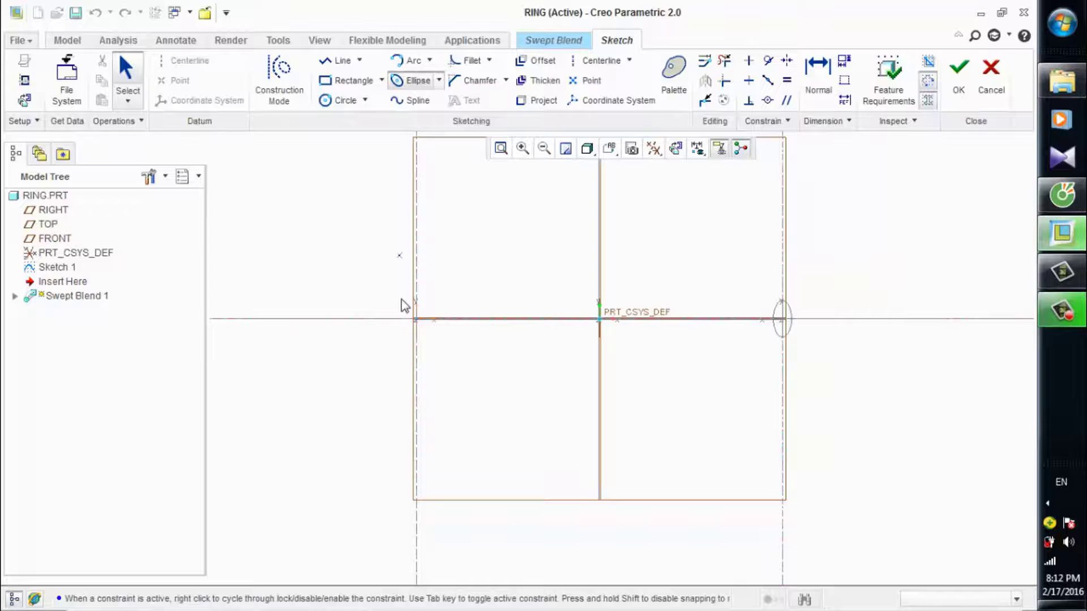
left_click(419, 189)
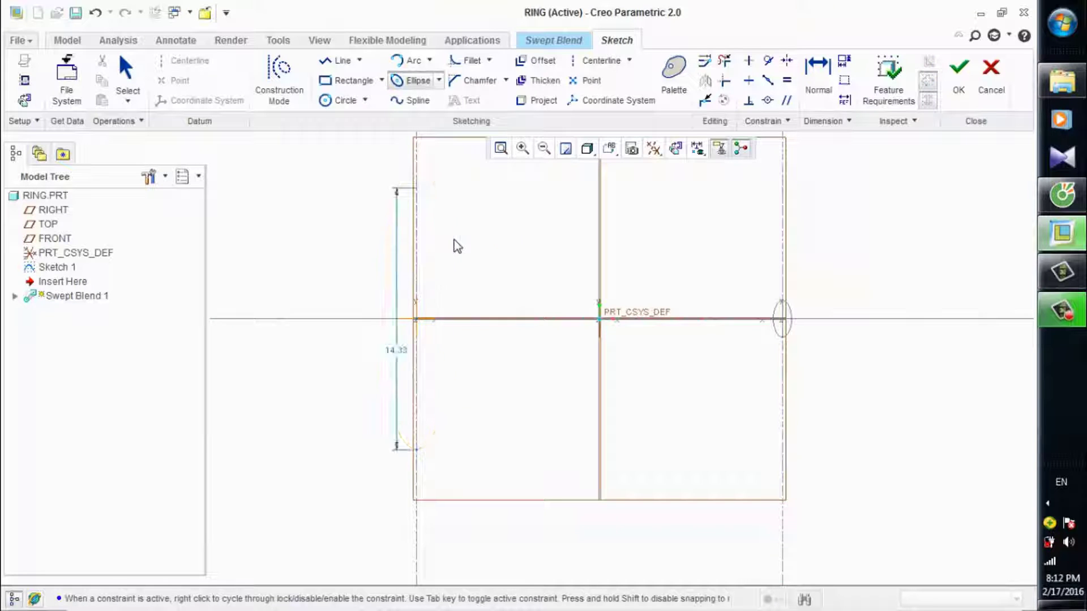
left_click(503, 240)
middle_click(497, 249)
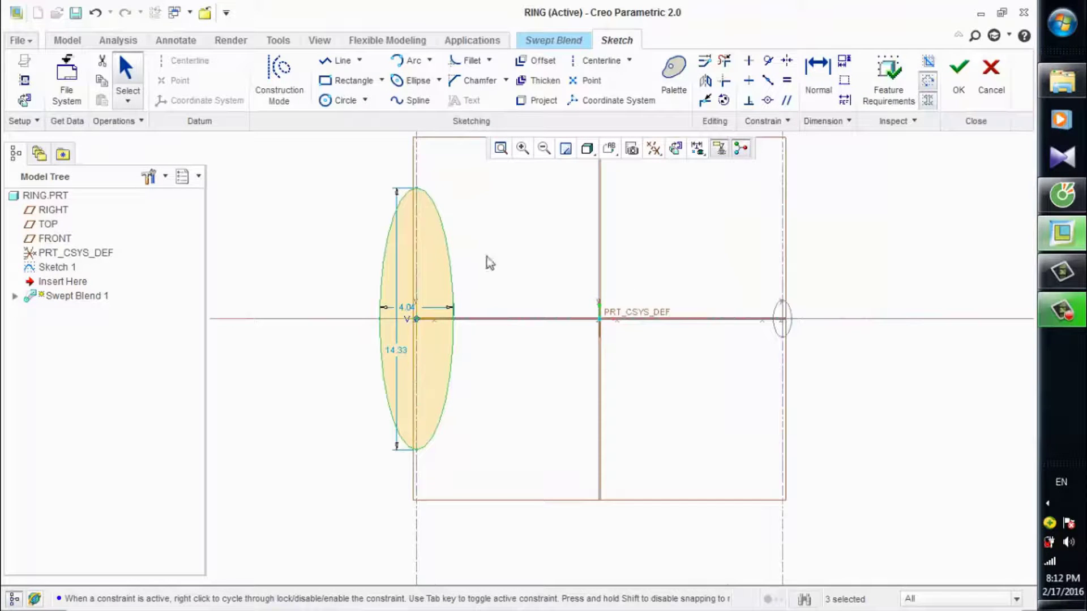
Set the Section 2 ellipse's height to 12 and its width to 4, and accept the sketch.
double_click(401, 353)
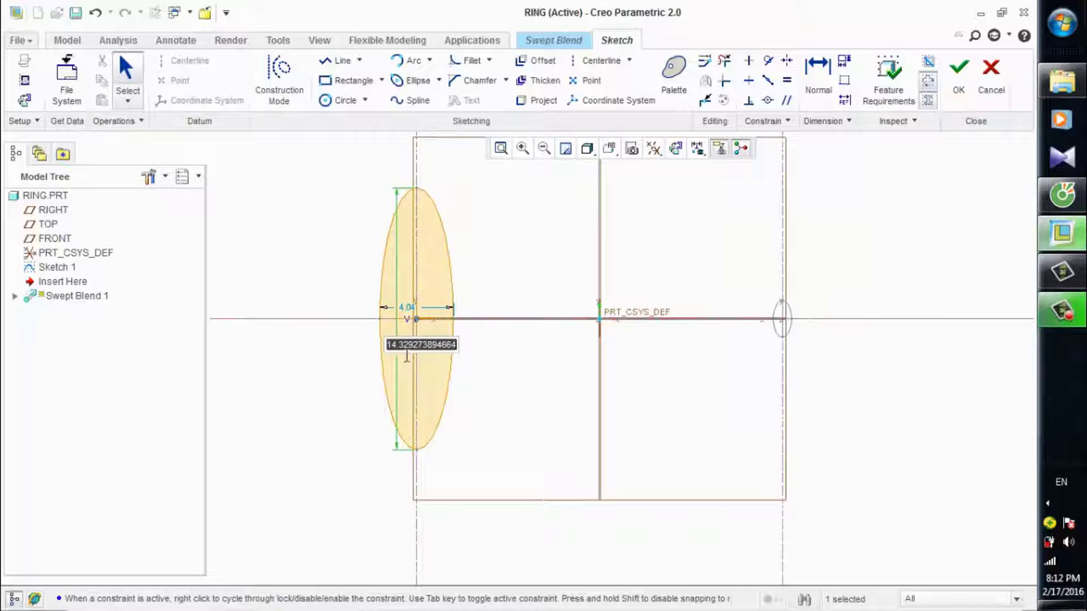
type("12")
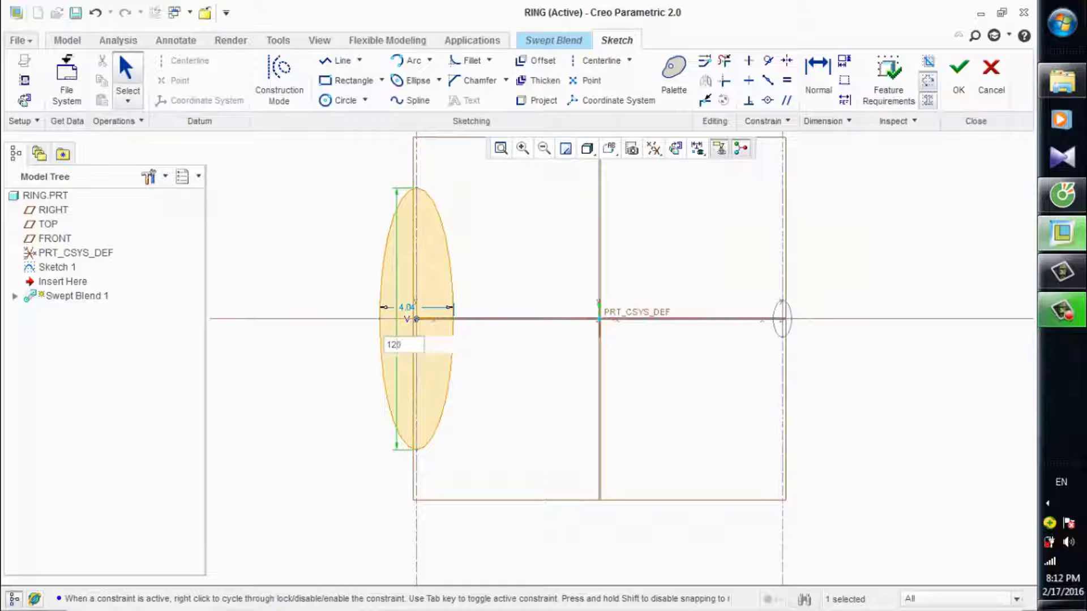
key("Return")
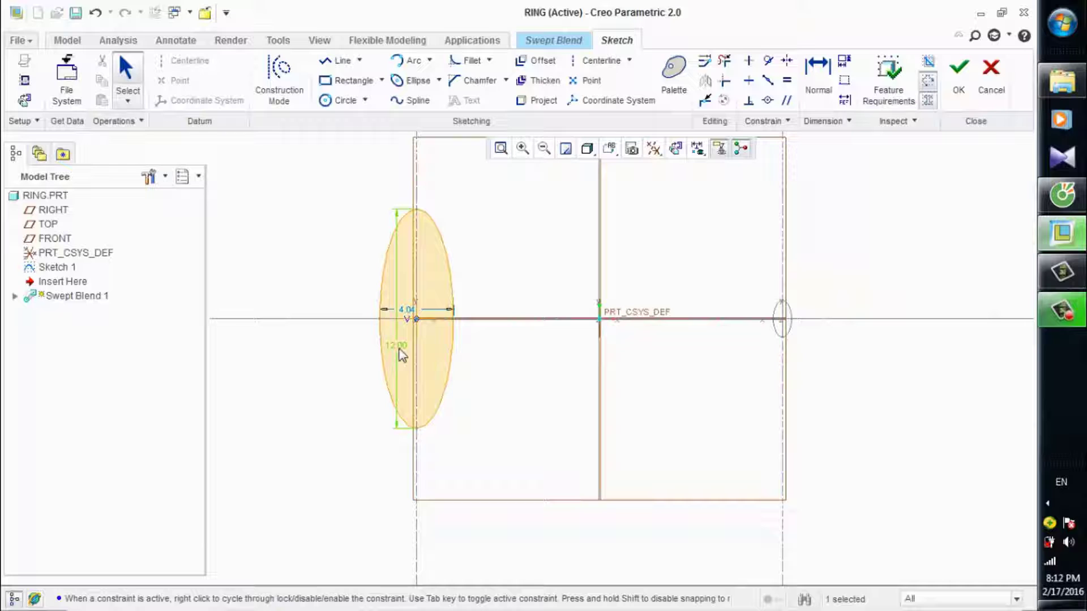
double_click(407, 313)
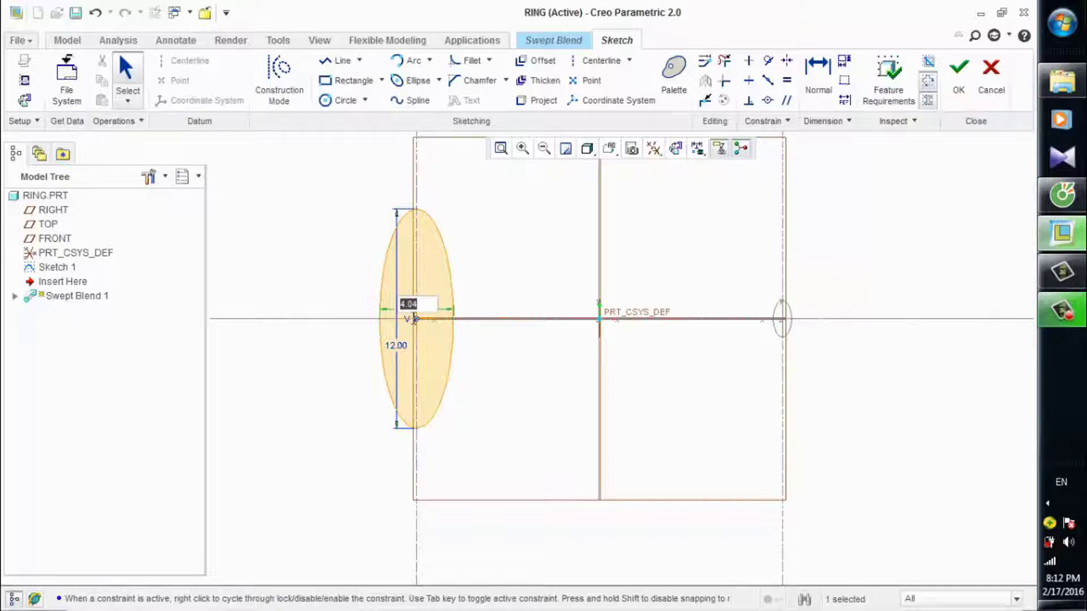
type("4")
key("Return")
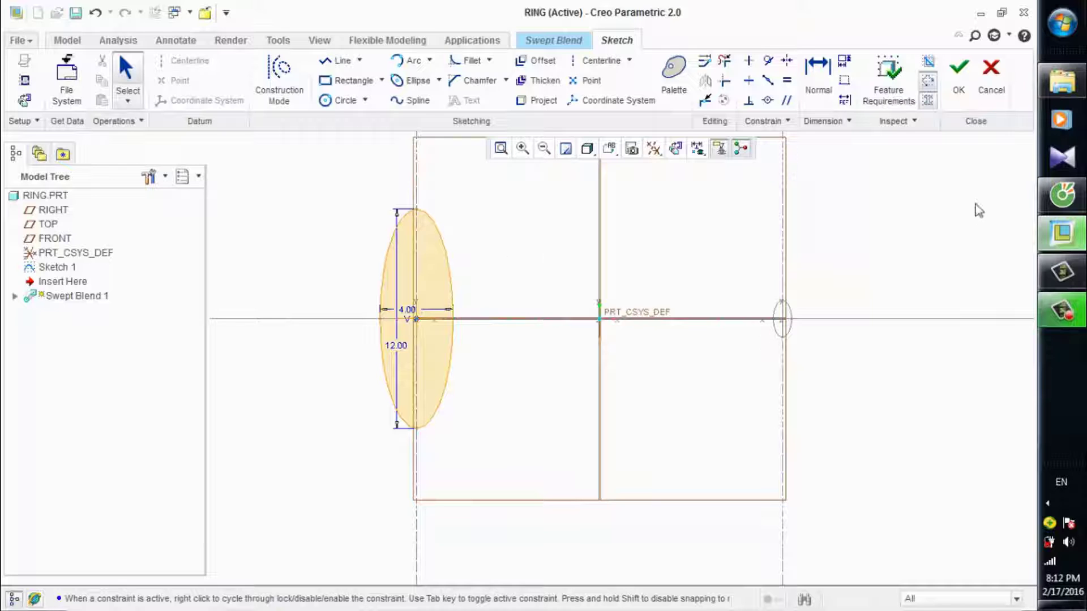
left_click(958, 85)
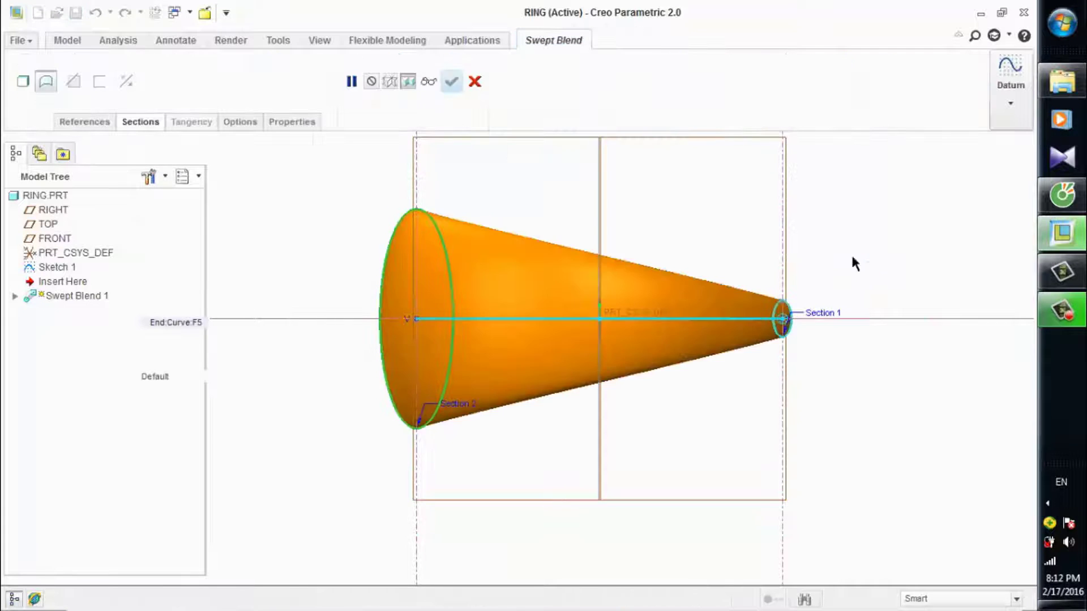
Check the ring-shaped swept blend preview from several angles and complete the surface feature.
middle_click_drag(849, 269, 820, 324)
scroll(820, 324, "down", 1)
scroll(820, 324, "up", 3)
middle_click_drag(804, 247, 832, 231)
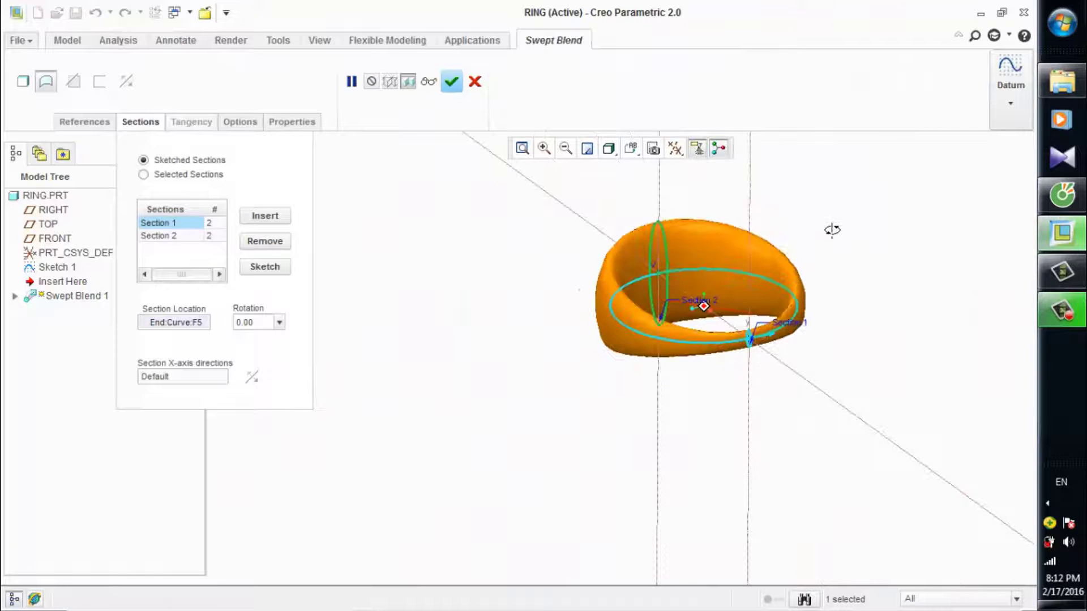
left_click(457, 88)
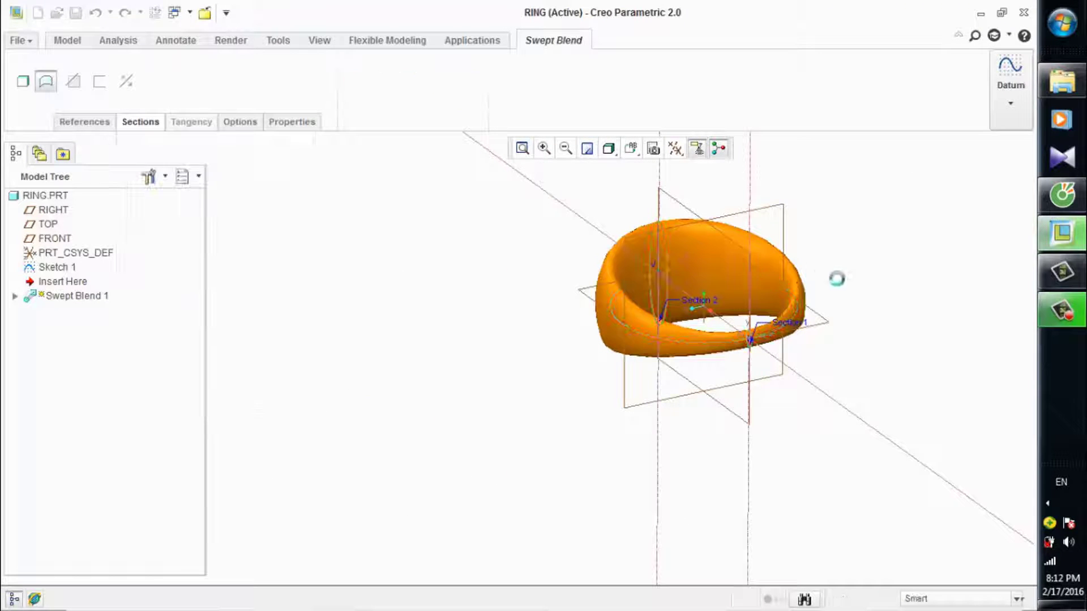
mouse_move(849, 274)
middle_mouse_down()
mouse_move(803, 267)
mouse_move(762, 308)
mouse_move(766, 254)
mouse_move(813, 192)
mouse_move(790, 273)
mouse_move(828, 258)
mouse_move(786, 283)
mouse_move(786, 340)
mouse_move(866, 279)
middle_mouse_up()
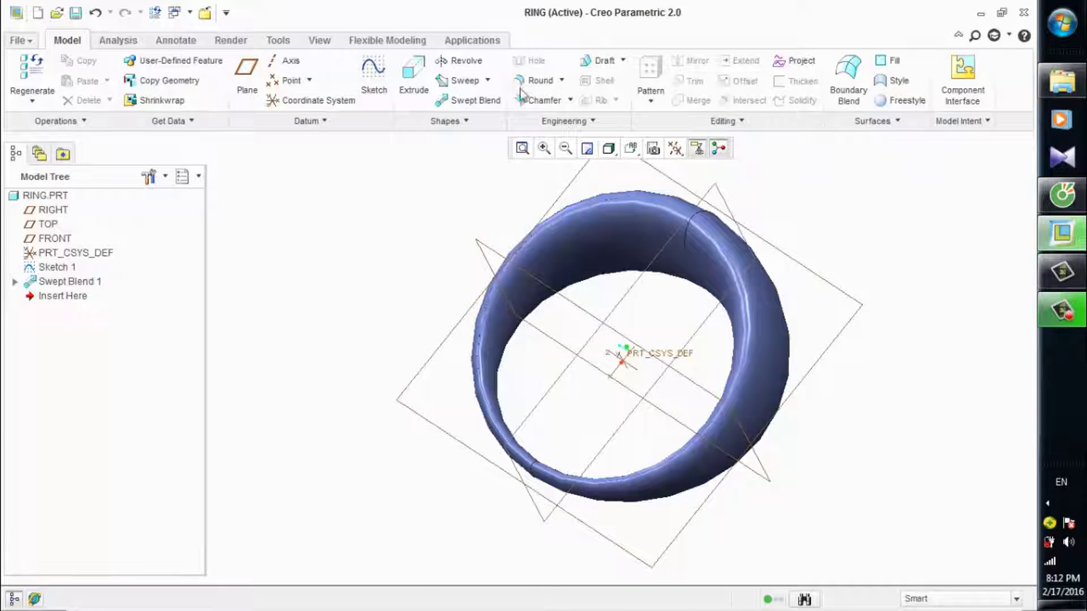
Start a variable-section sweep using the circle of Sketch 1 as its origin trajectory.
left_click(462, 82)
left_click(184, 89)
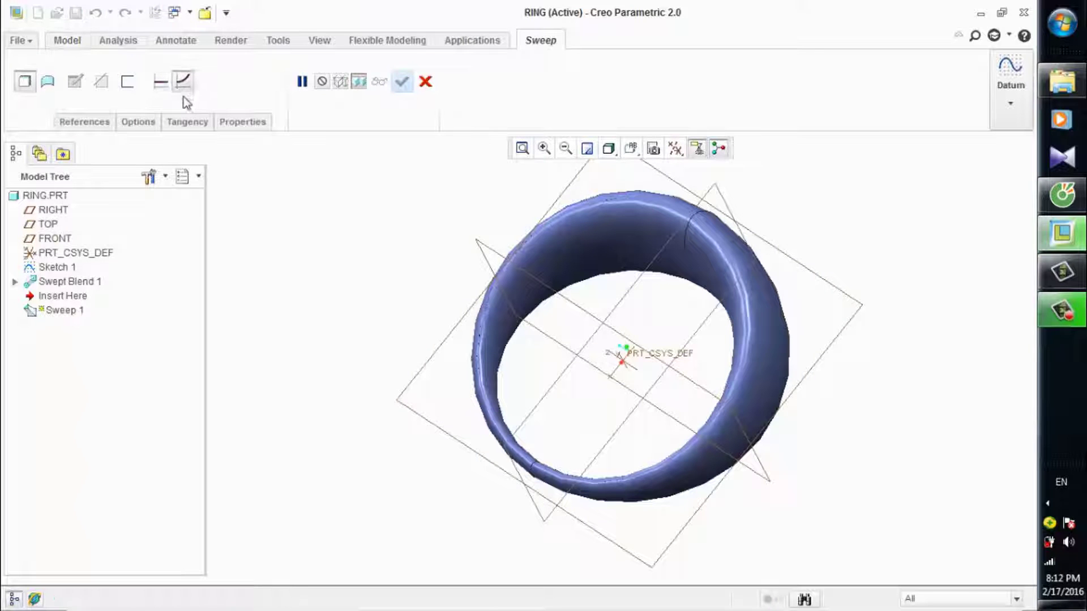
left_click(47, 267)
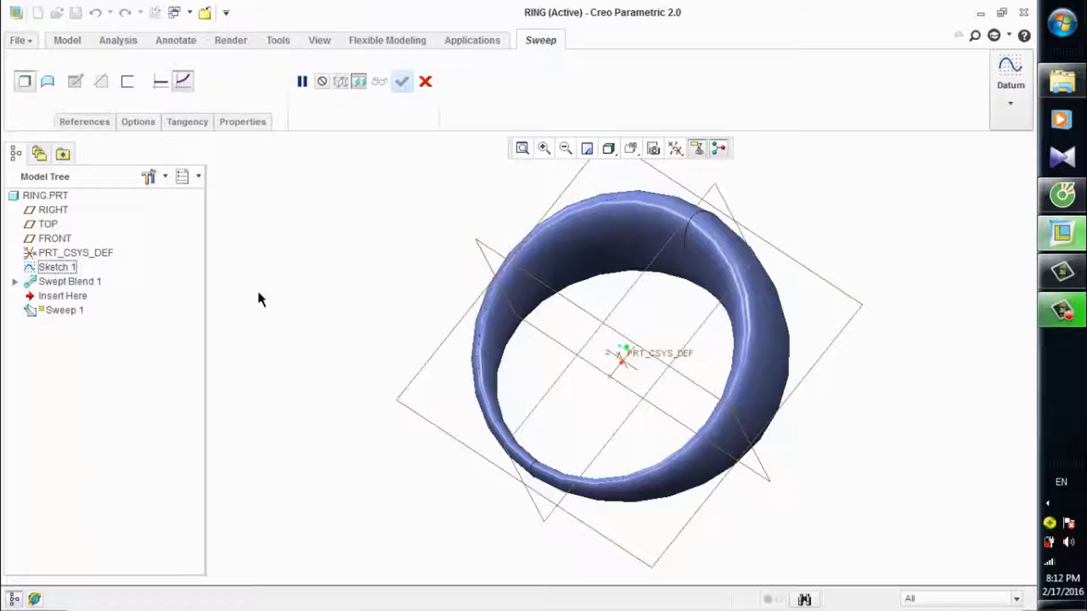
left_click(101, 123)
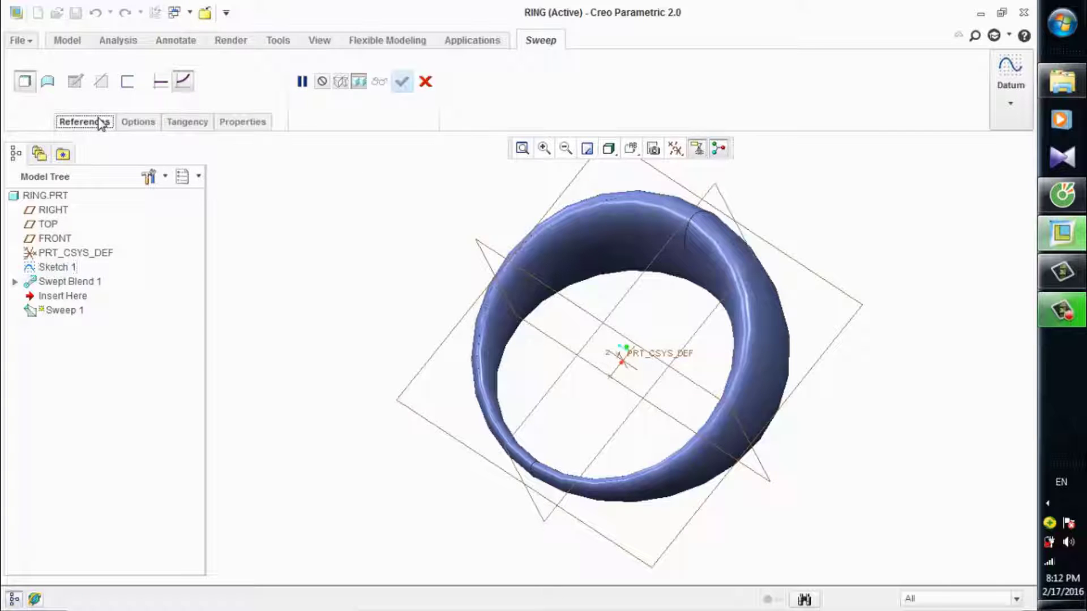
left_click(650, 237)
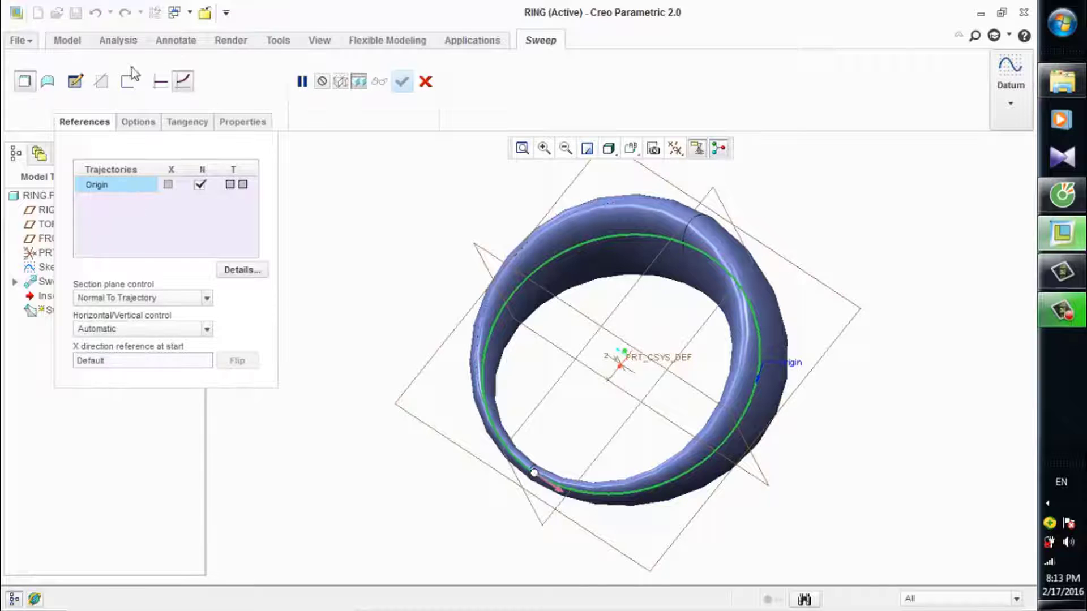
Open the sweep's section sketch and orient it parallel to the screen, framing the narrow end of the ring.
left_click(76, 83)
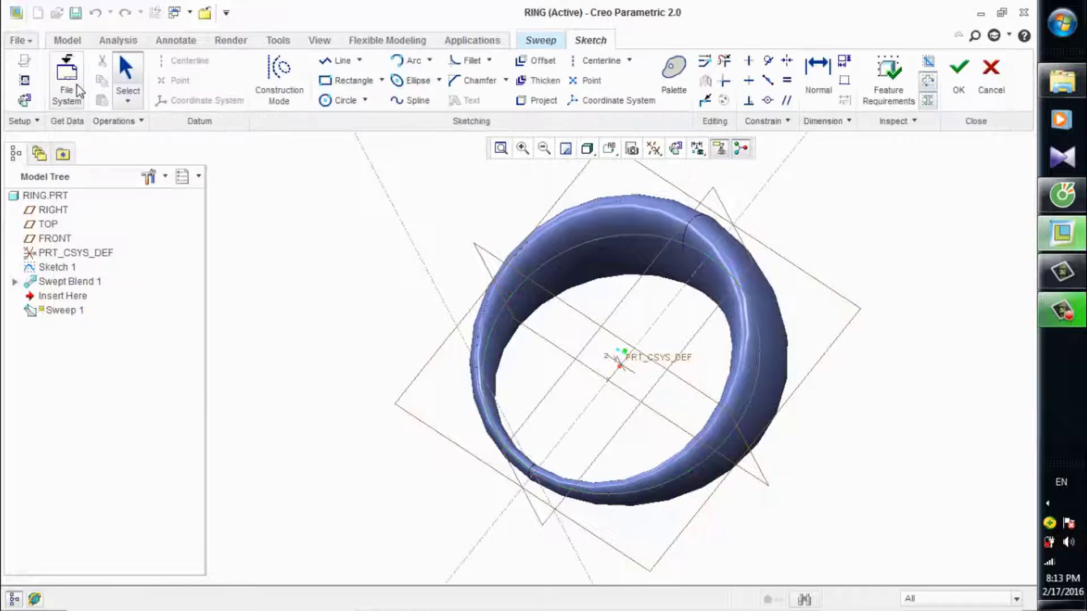
left_click(677, 149)
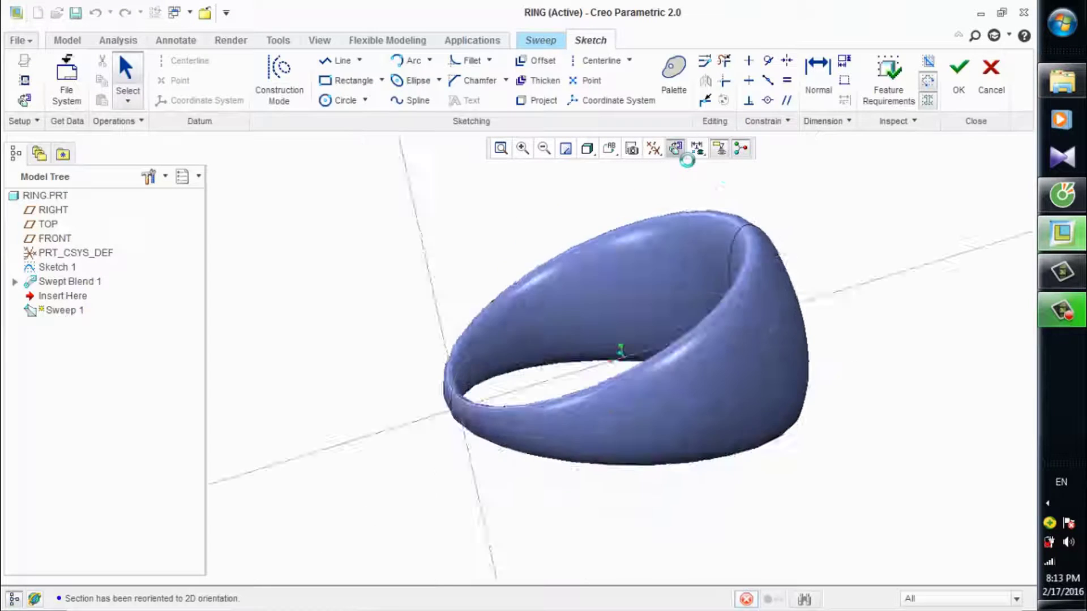
scroll(469, 304, "down", 3)
scroll(468, 304, "up", 4)
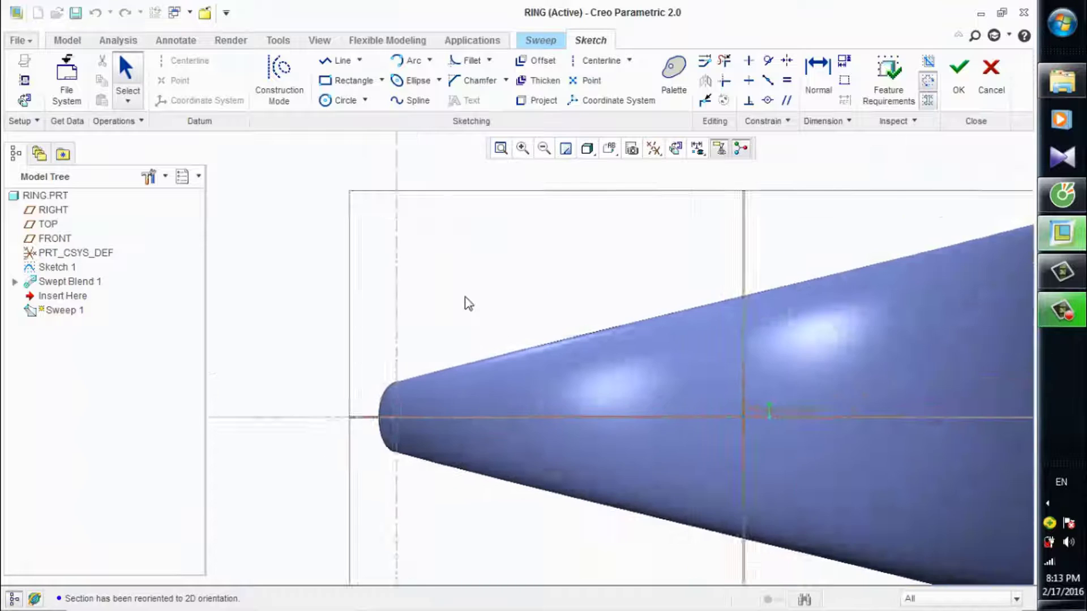
scroll(467, 302, "down", 2)
scroll(473, 267, "down", 1)
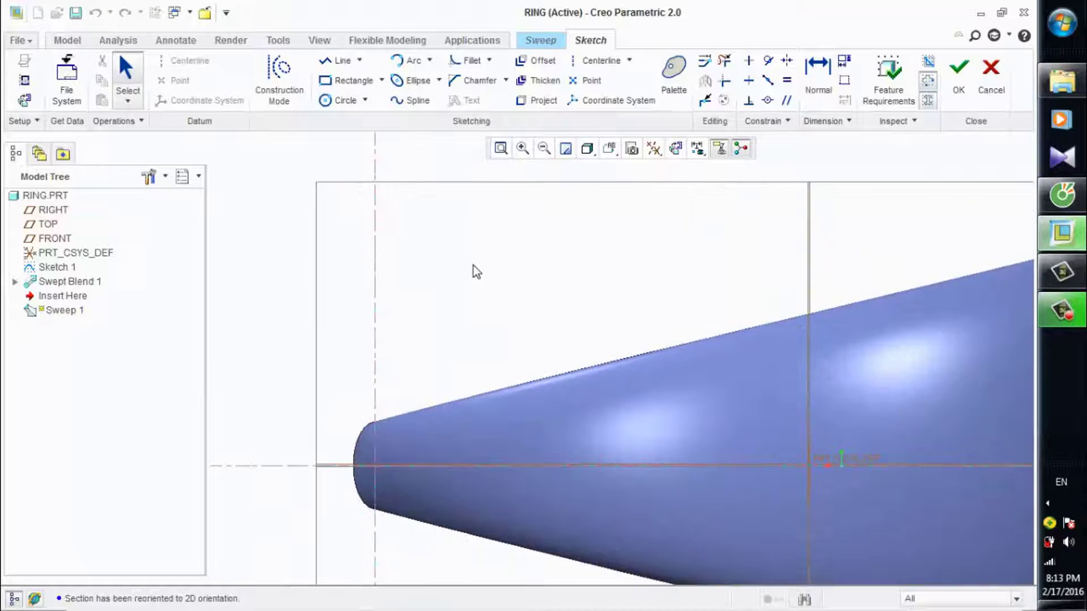
scroll(473, 267, "up", 1)
scroll(378, 331, "down", 1)
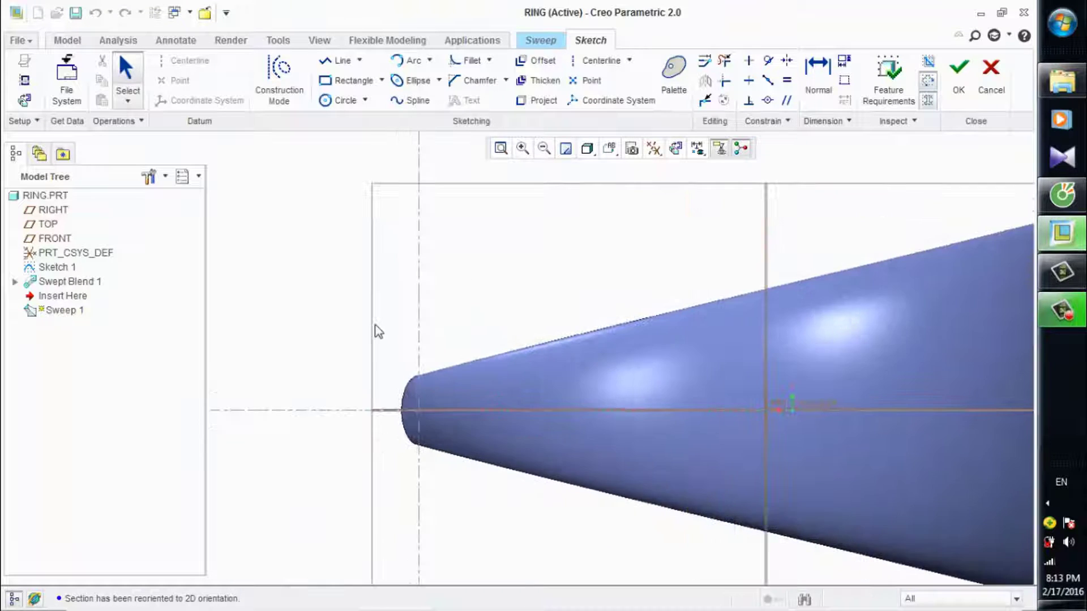
scroll(373, 326, "down", 1)
scroll(372, 326, "down", 1)
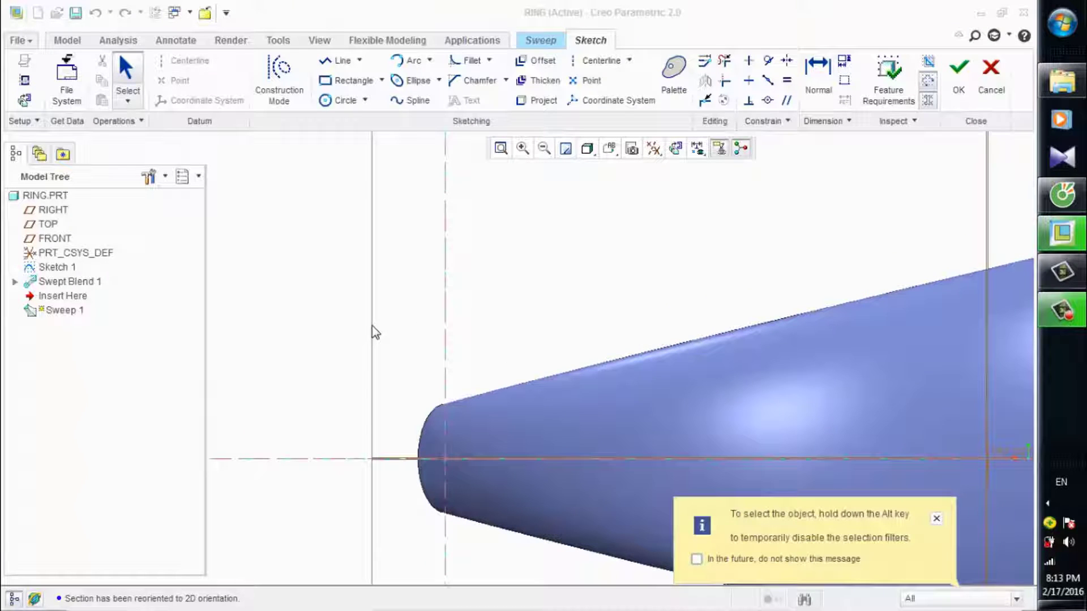
Sketch a slanted line about 3.1 long from the trajectory point, at about 112 degrees to the horizontal reference, pointing away from the ring.
left_click(335, 62)
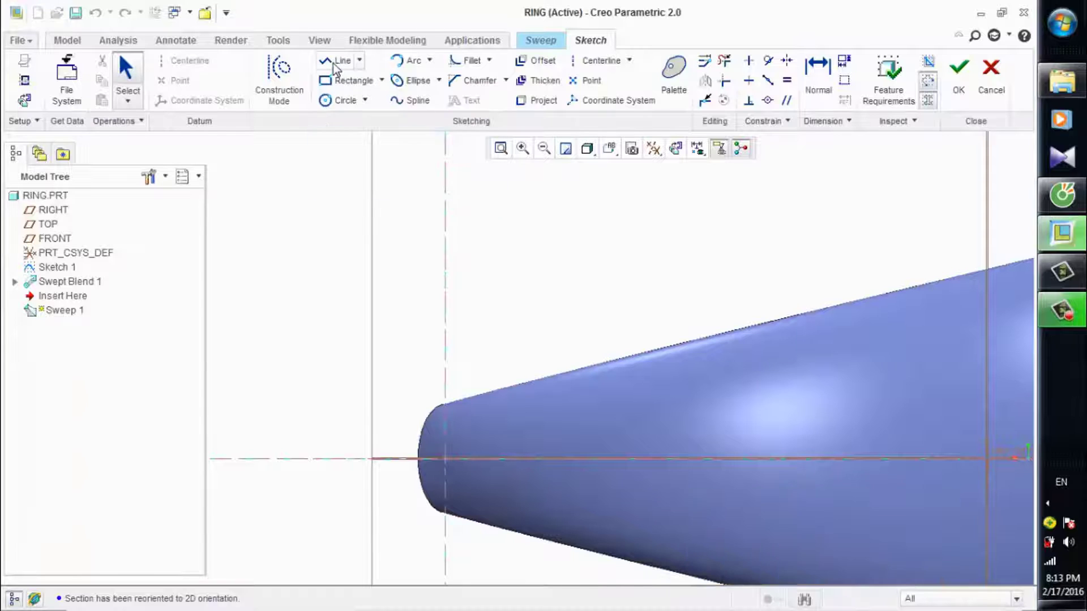
left_click(441, 458)
left_click(383, 301)
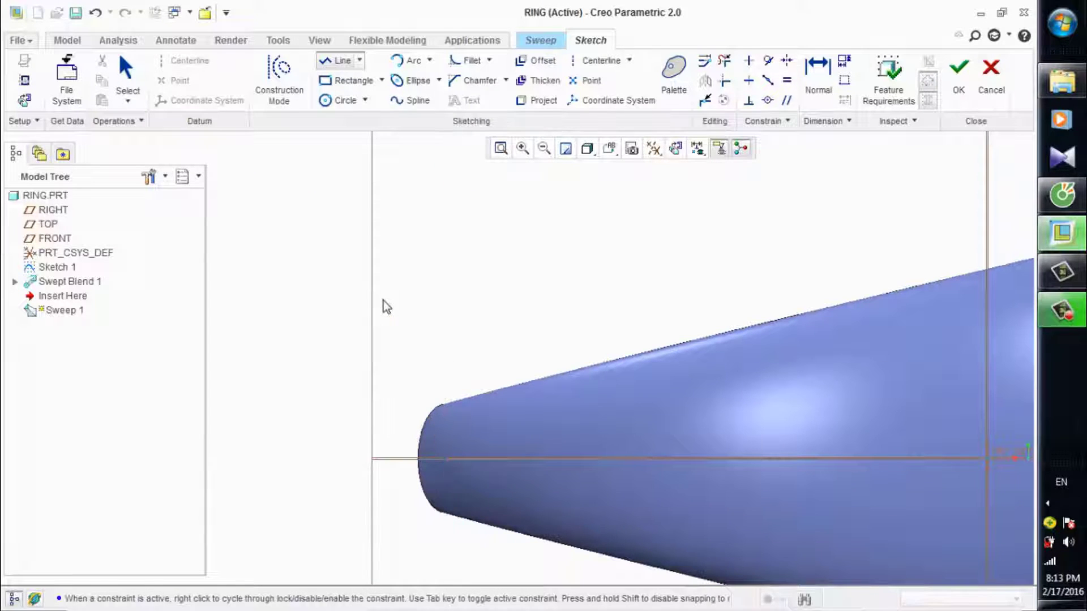
middle_click(382, 301)
scroll(383, 301, "down", 1)
middle_click(357, 239)
scroll(358, 238, "up", 1)
scroll(357, 239, "up", 1)
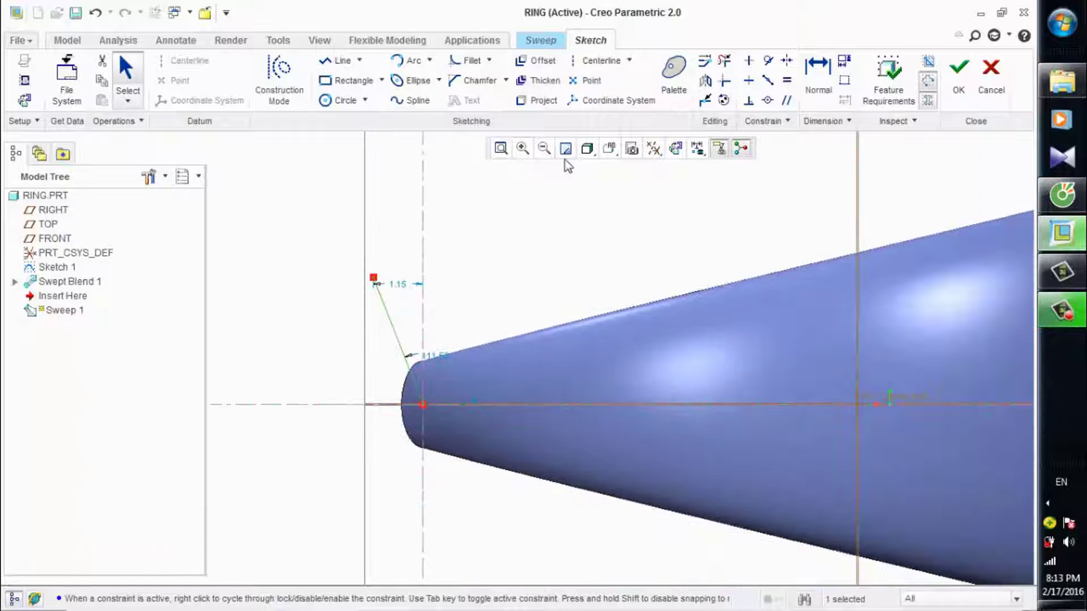
Dimension the slanted line's length and set it to 13.
left_click(818, 73)
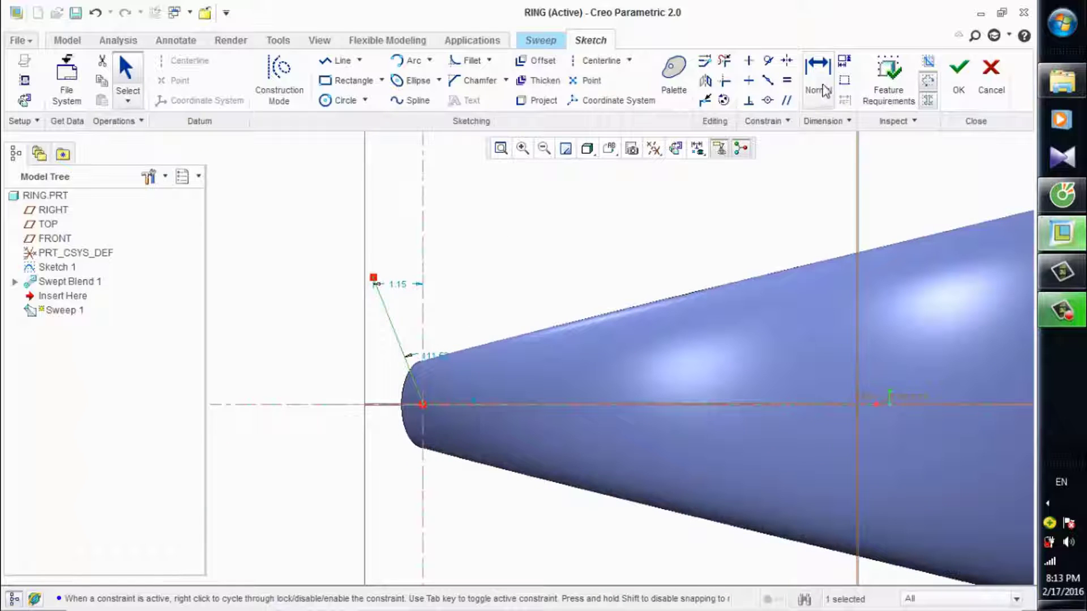
left_click(396, 342)
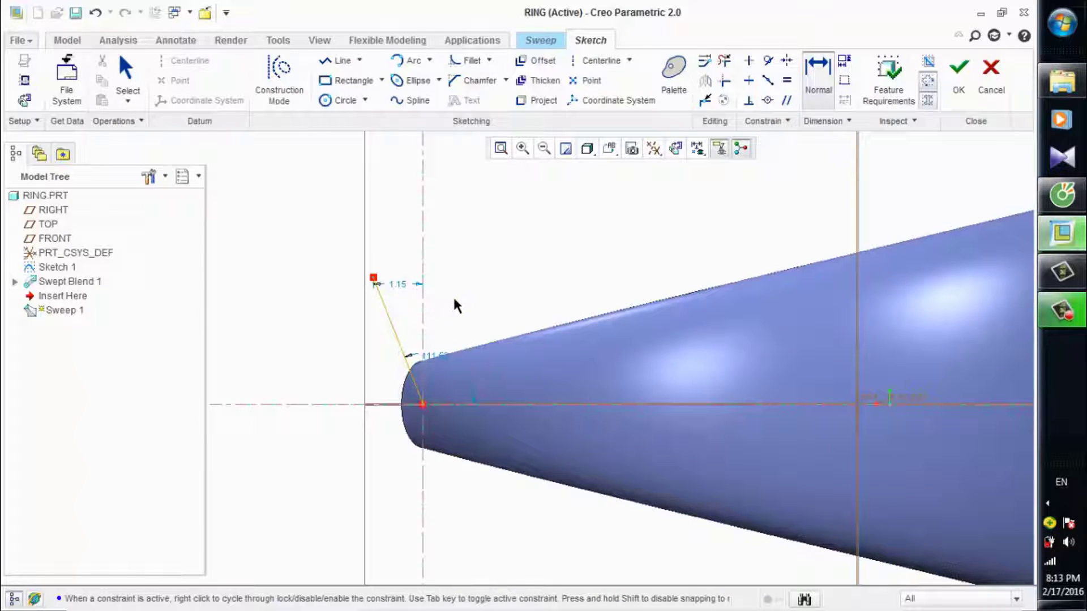
middle_click(471, 299)
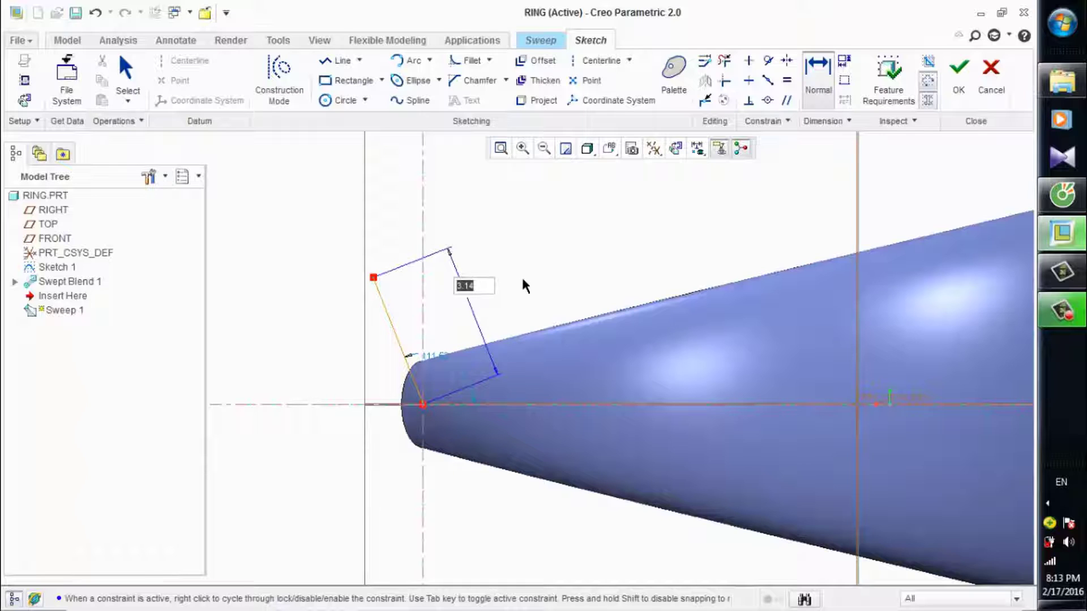
type("13")
key("Return")
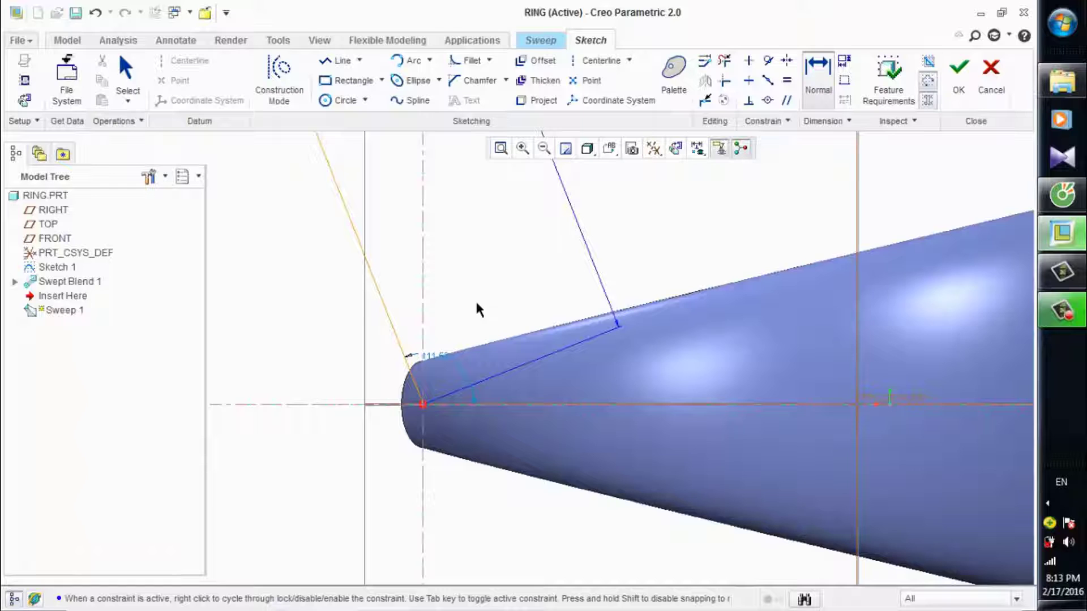
Change the slanted line's length to 7.
scroll(470, 303, "down", 5)
scroll(557, 208, "up", 3)
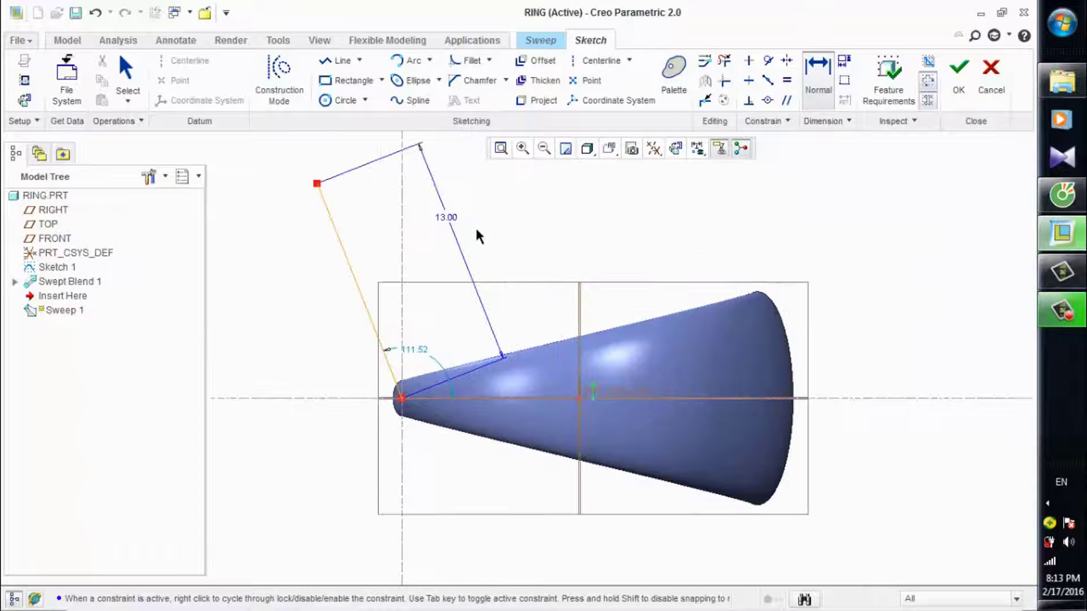
double_click(453, 216)
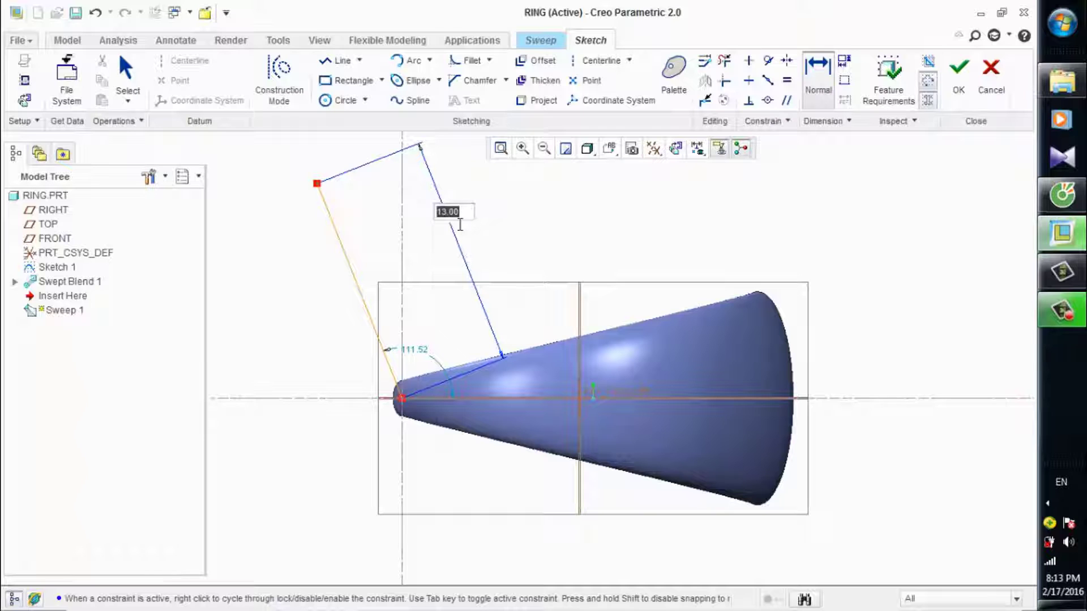
type("7")
key("Return")
scroll(398, 350, "up", 2)
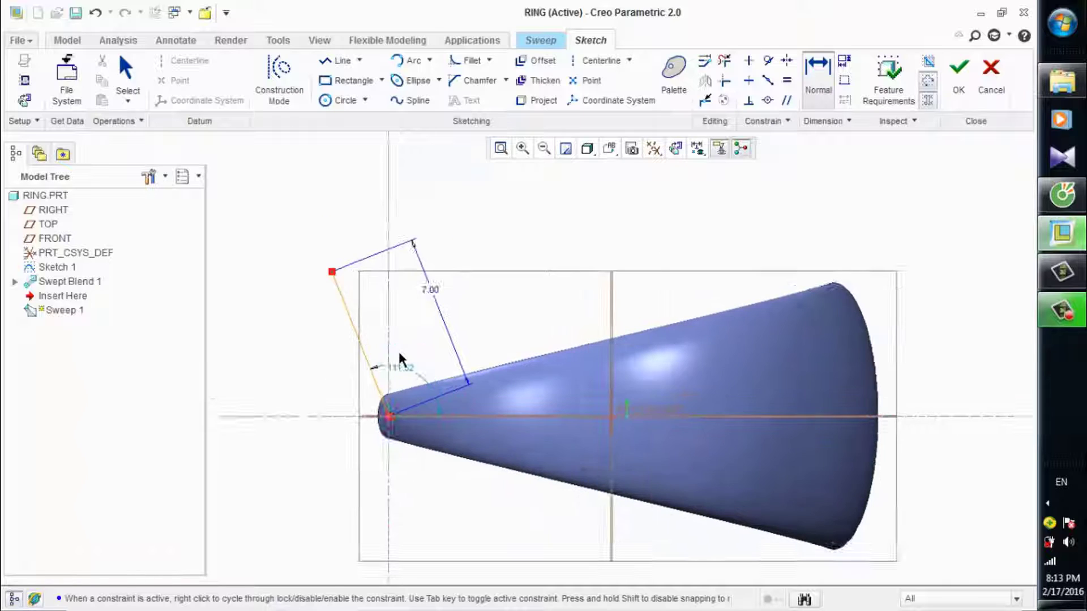
scroll(399, 349, "up", 1)
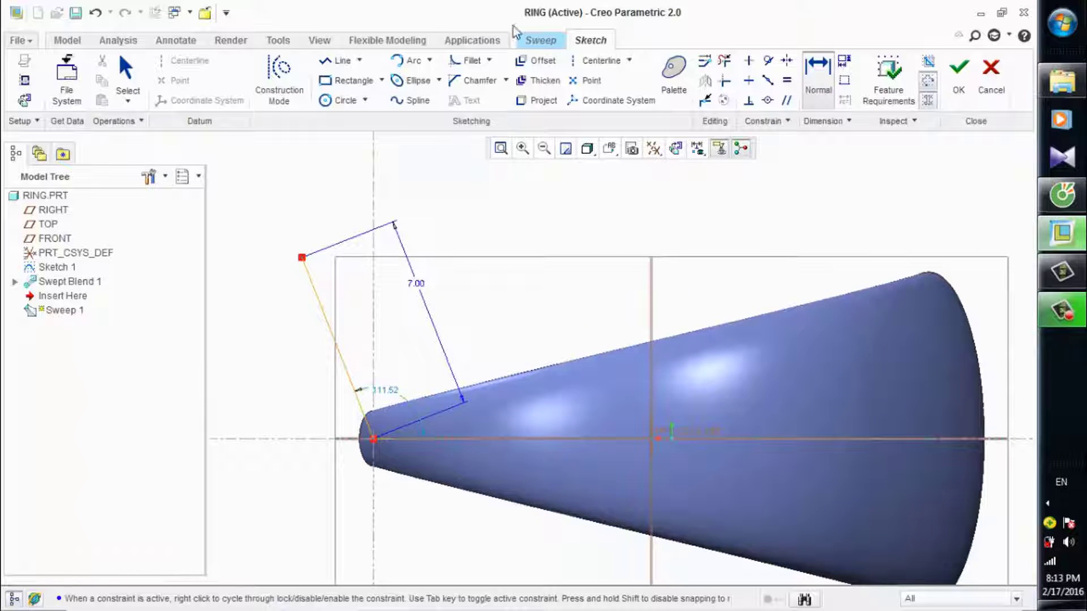
Add a section relation driving the line's angle, setting sd3 equal to trajpar*360 times a multiplier, and apply it.
left_click(278, 40)
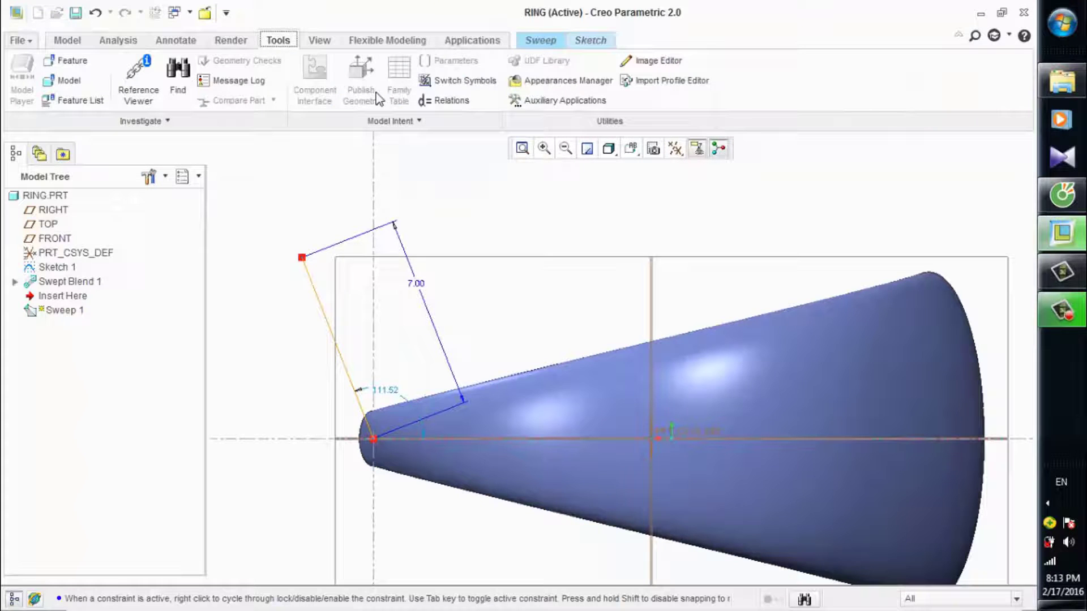
left_click(447, 102)
left_click(386, 389)
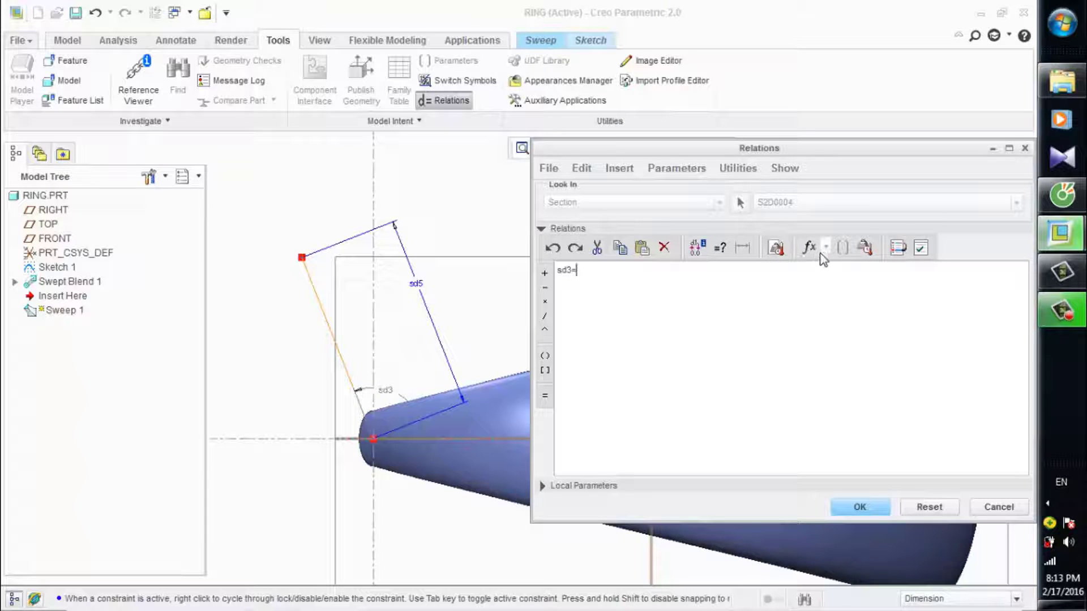
left_click(818, 254)
scroll(758, 348, "down", 3)
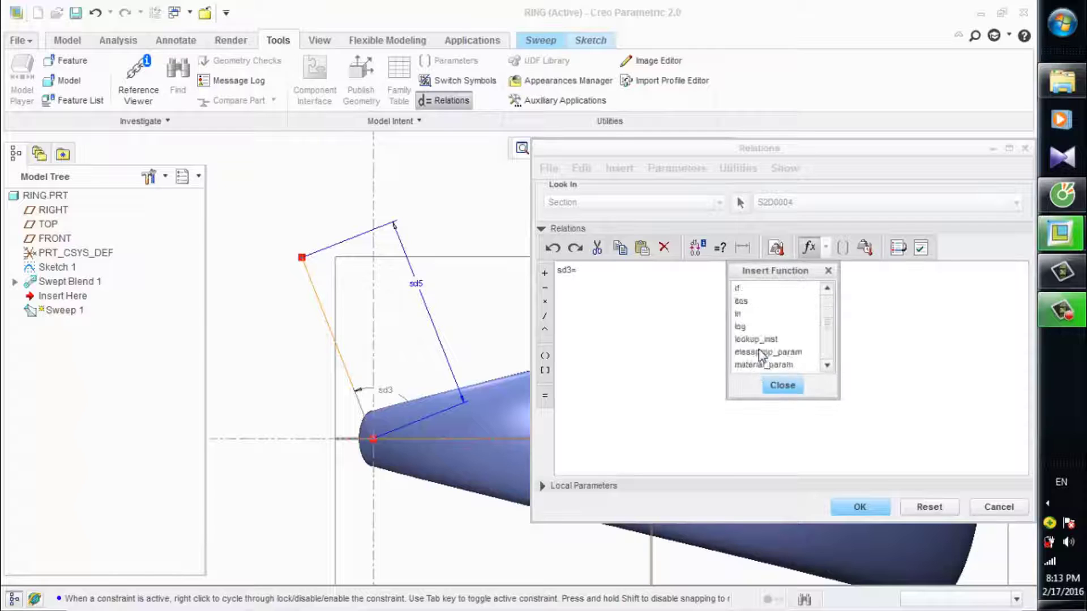
scroll(758, 350, "down", 4)
scroll(762, 355, "down", 3)
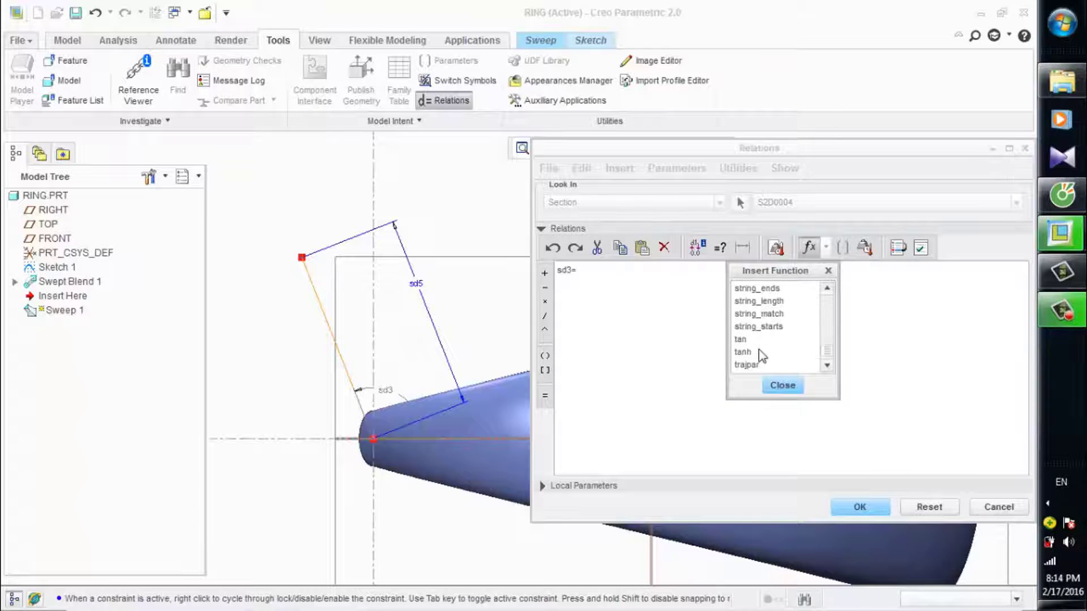
double_click(746, 365)
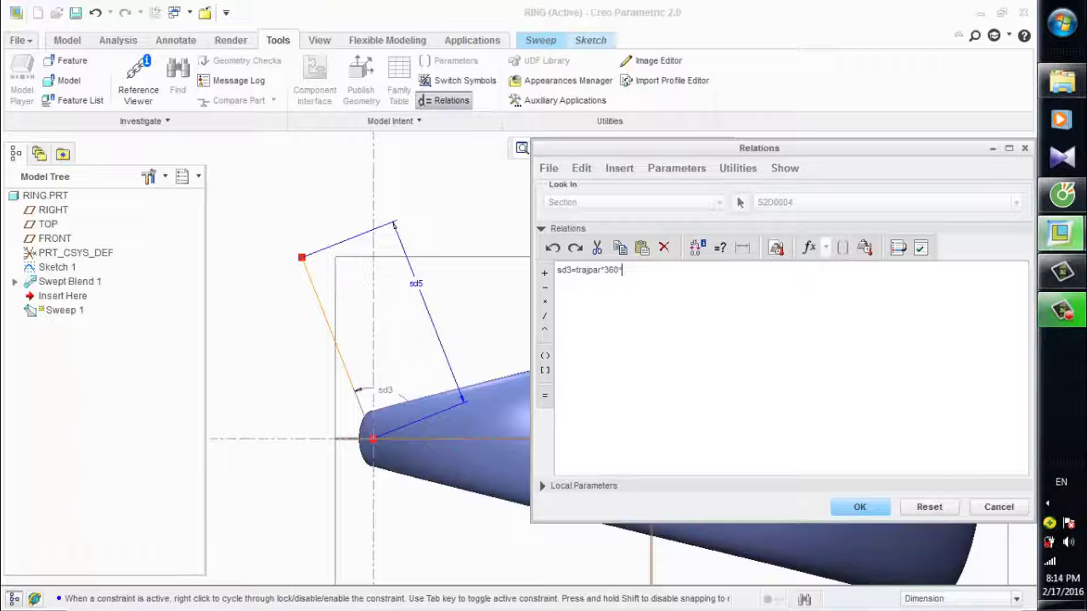
left_click(850, 507)
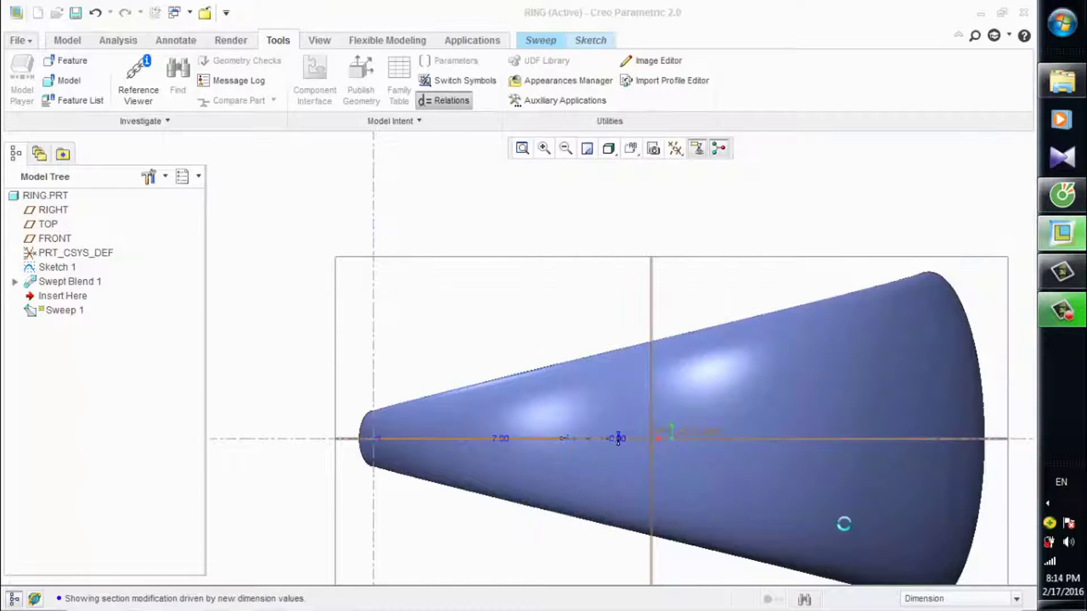
Accept the sweep section and agree to change the feature type to surface.
left_click(602, 48)
left_click(958, 73)
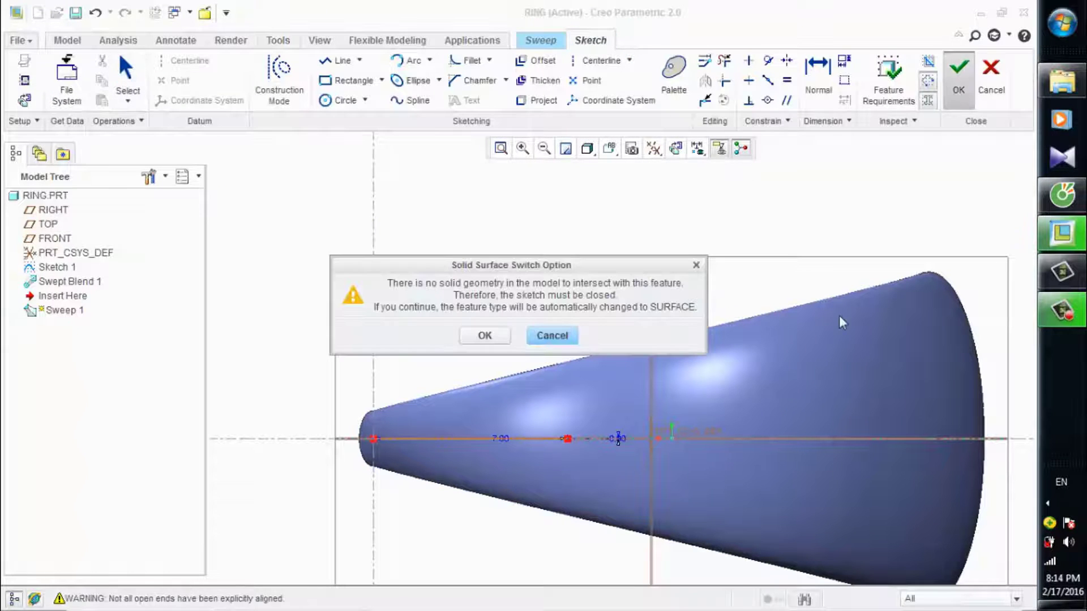
left_click(497, 339)
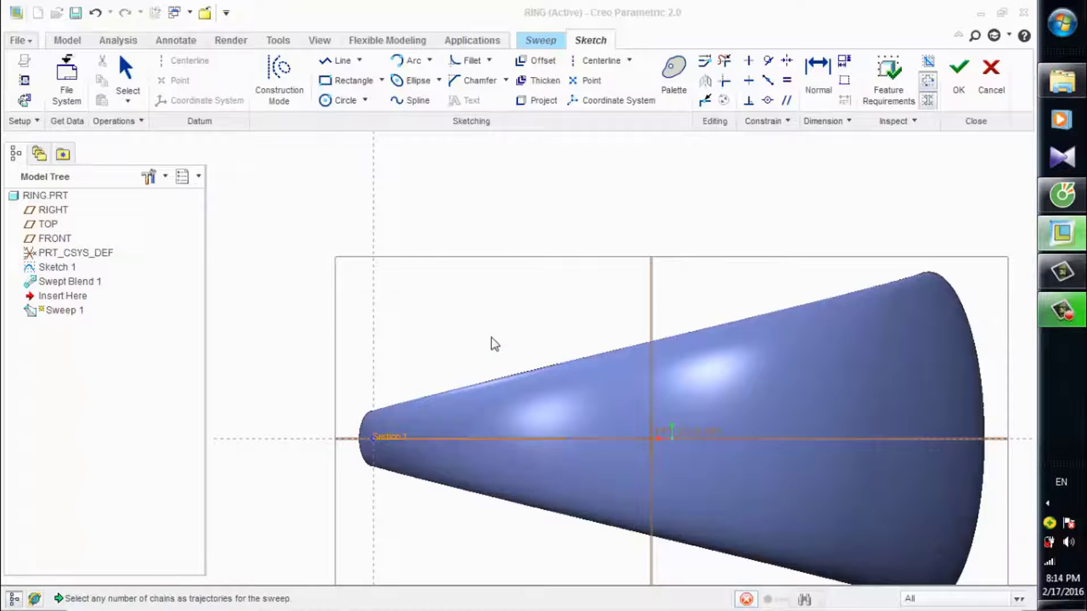
Check the twisting sweep preview, complete the surface feature, and inspect the result from several angles.
scroll(498, 336, "down", 5)
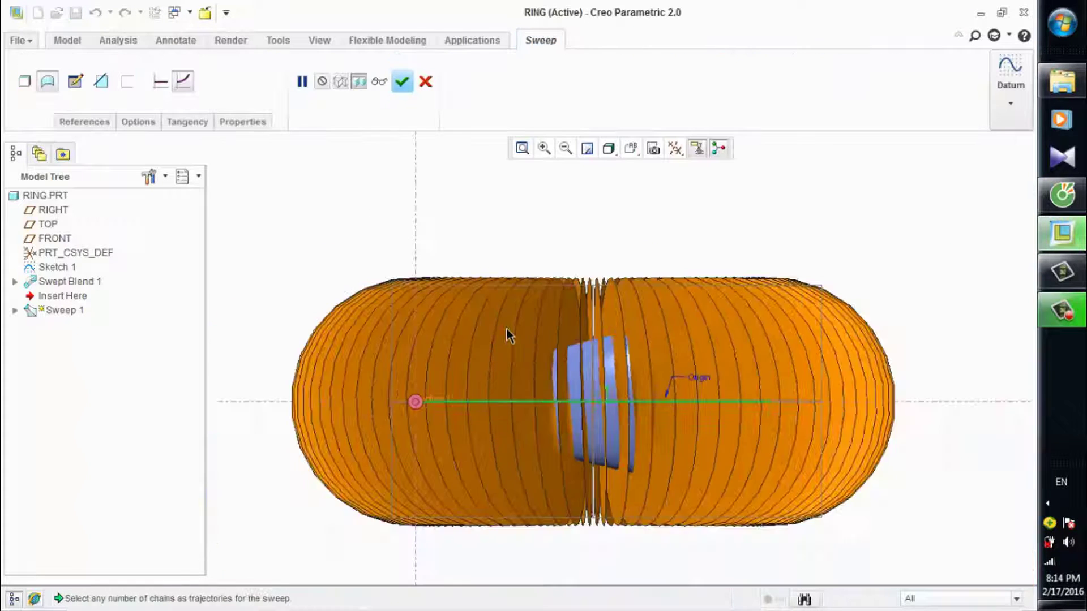
middle_click_drag(555, 284, 594, 306)
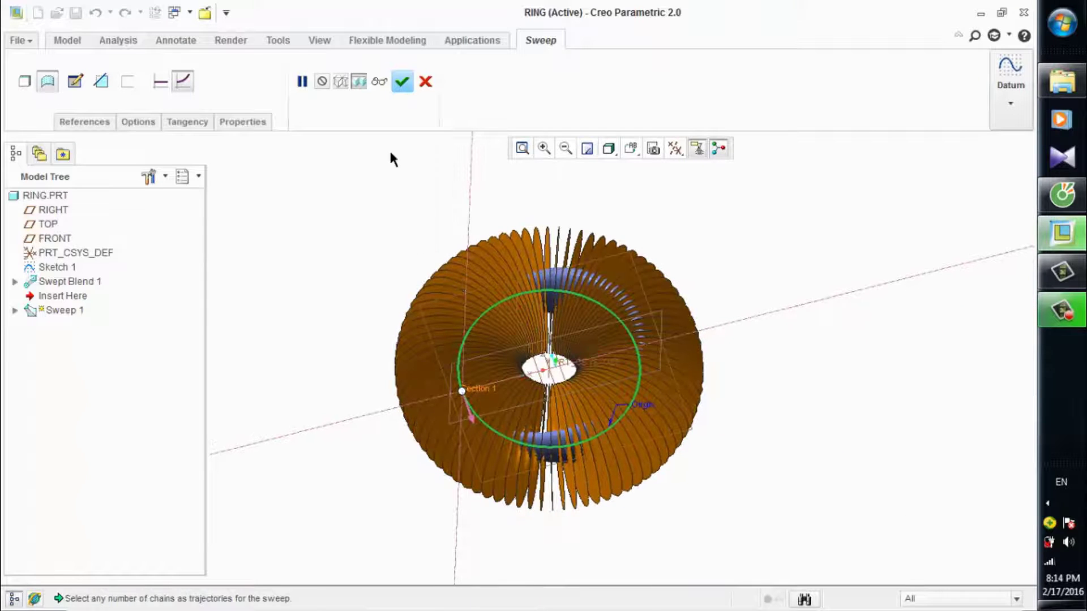
left_click(402, 82)
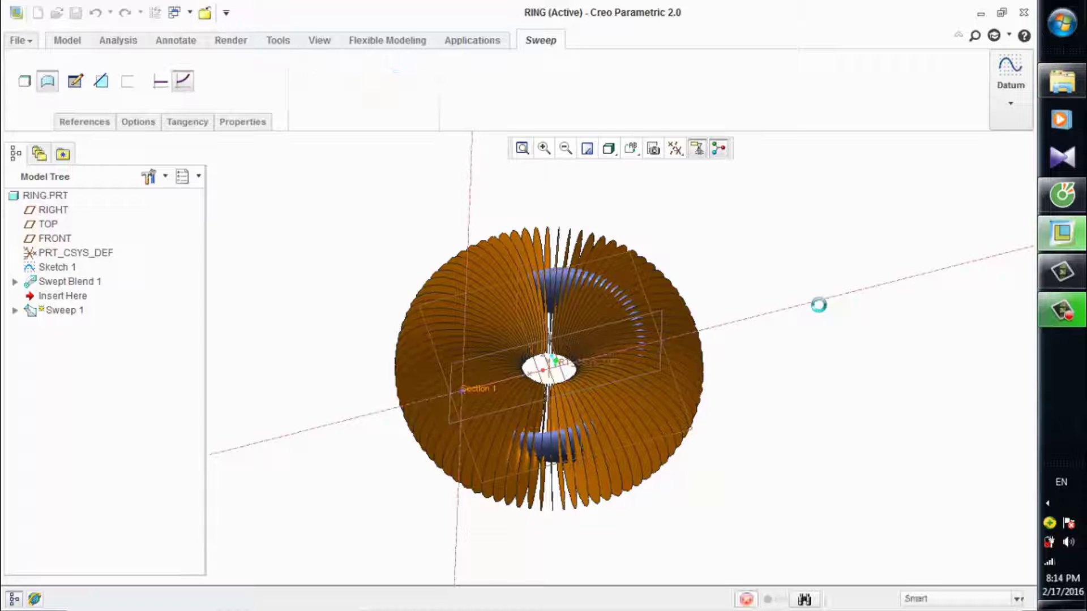
left_click(738, 483)
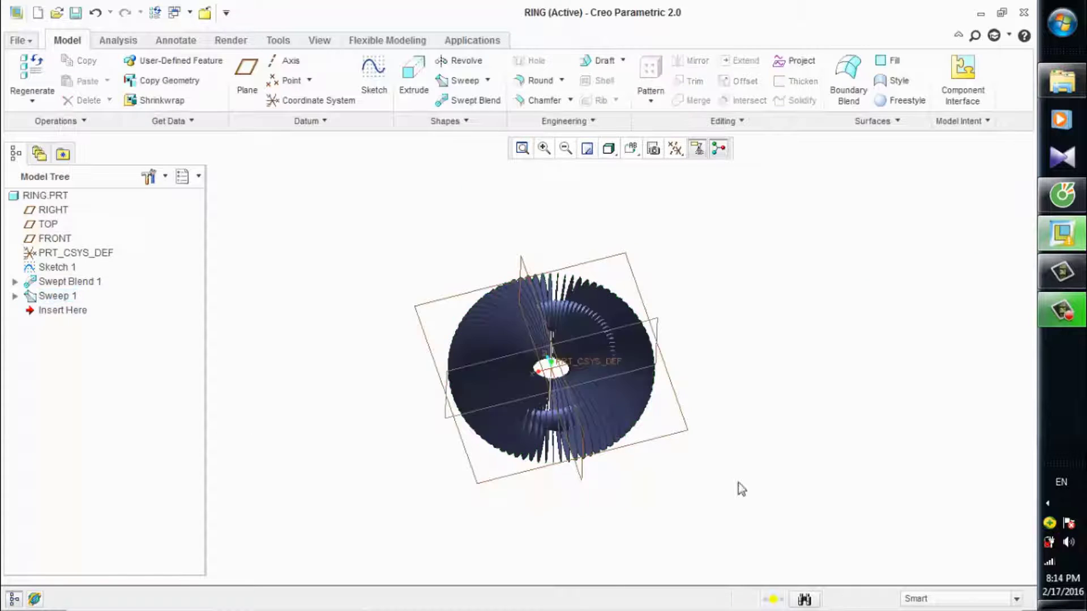
middle_click_drag(737, 482, 740, 513)
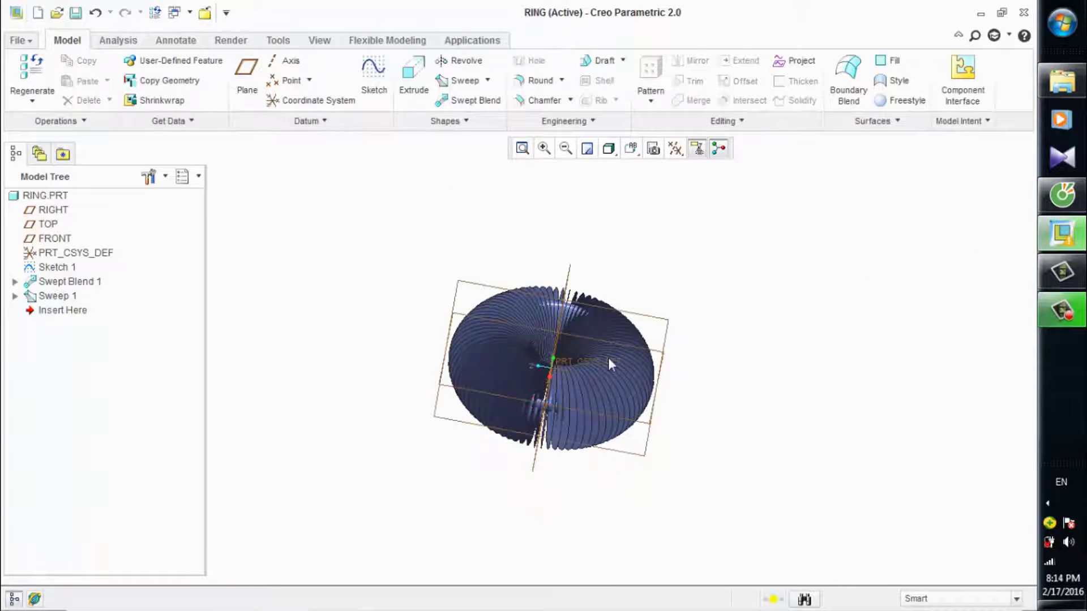
scroll(609, 358, "down", 3)
middle_click_drag(594, 393, 592, 418)
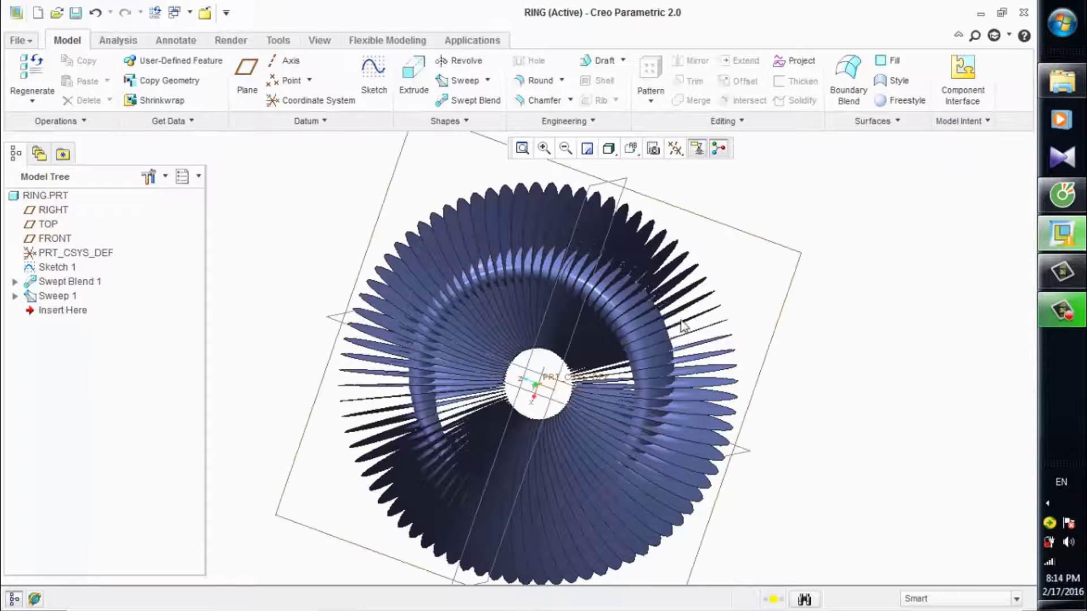
scroll(686, 320, "down", 2)
scroll(688, 319, "up", 4)
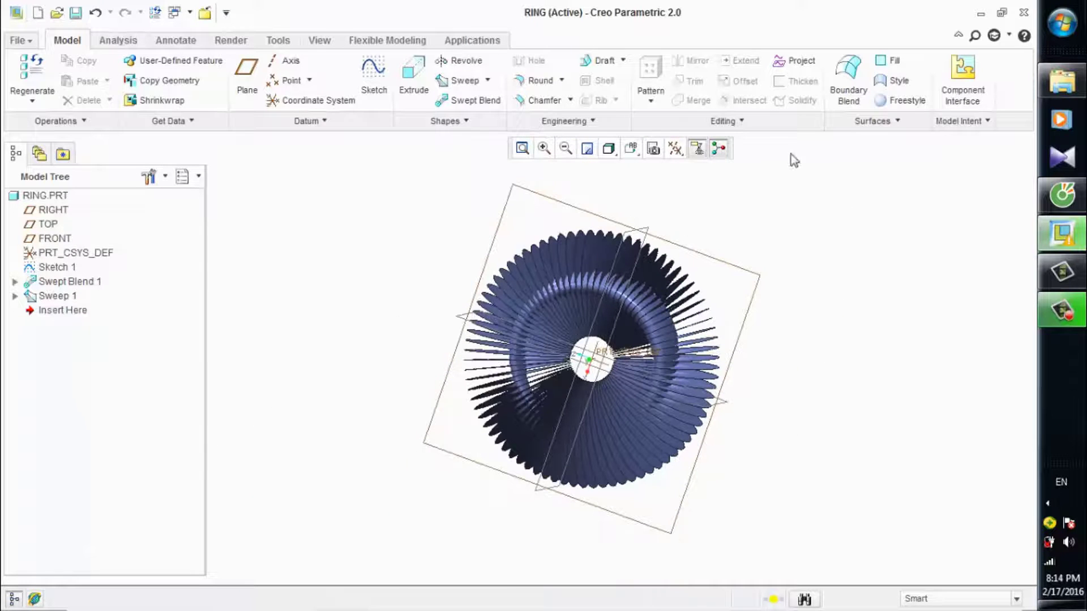
left_click(683, 311)
scroll(678, 337, "down", 1)
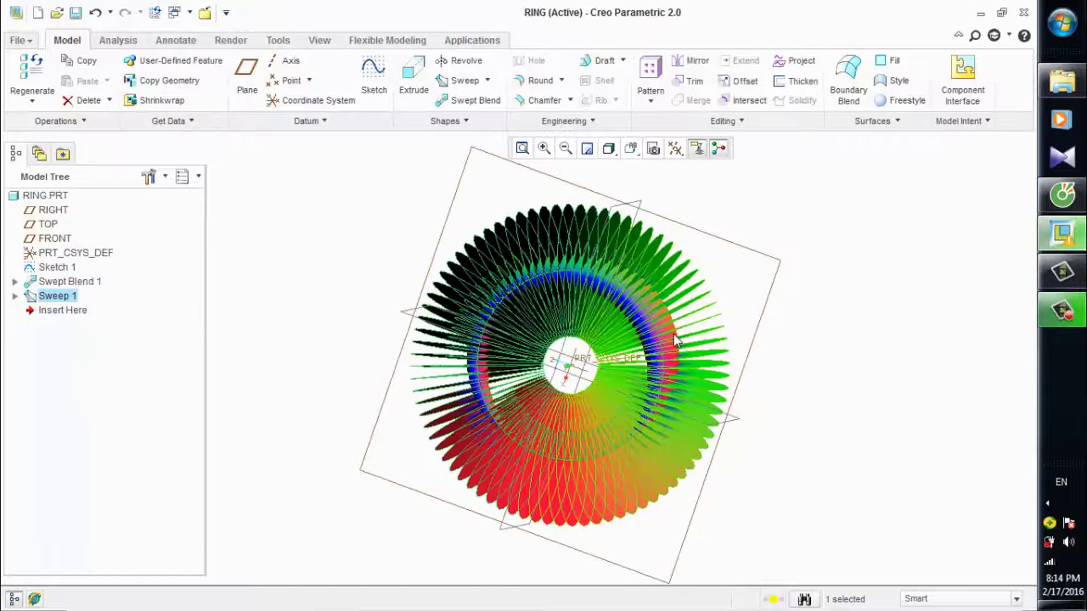
left_click(677, 338, "ctrl")
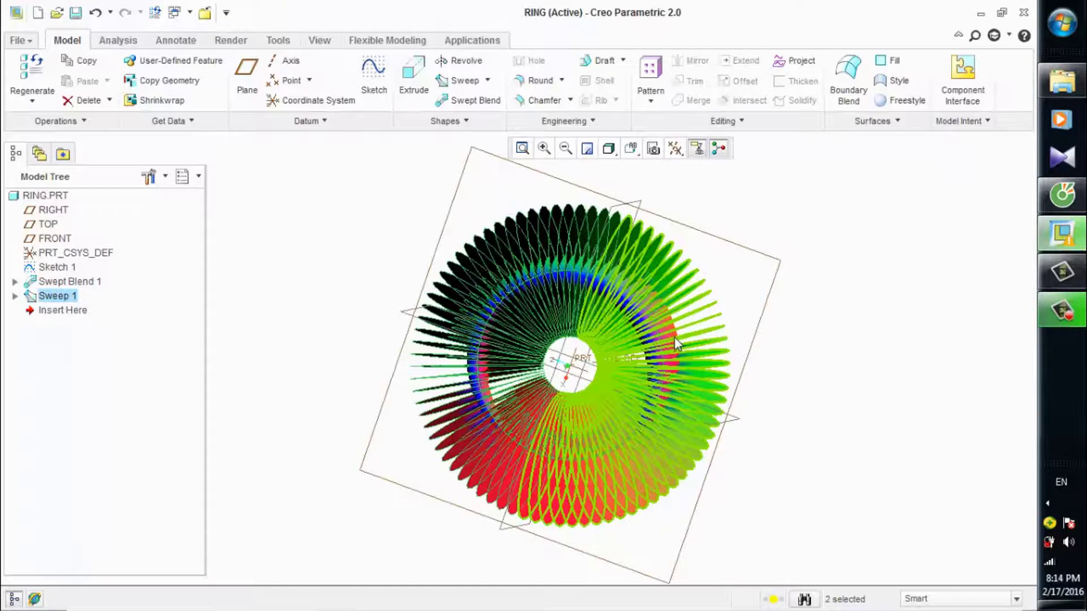
left_click(815, 330)
mouse_move(816, 331)
middle_mouse_down()
mouse_move(825, 308)
mouse_move(824, 320)
middle_mouse_up()
scroll(572, 226, "down", 5)
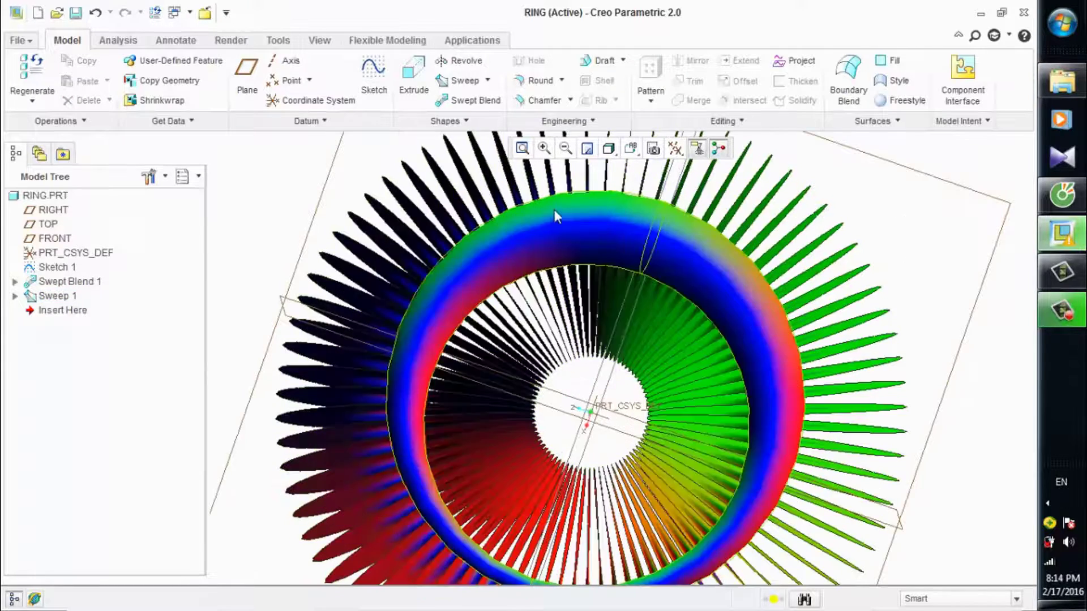
left_click(562, 210)
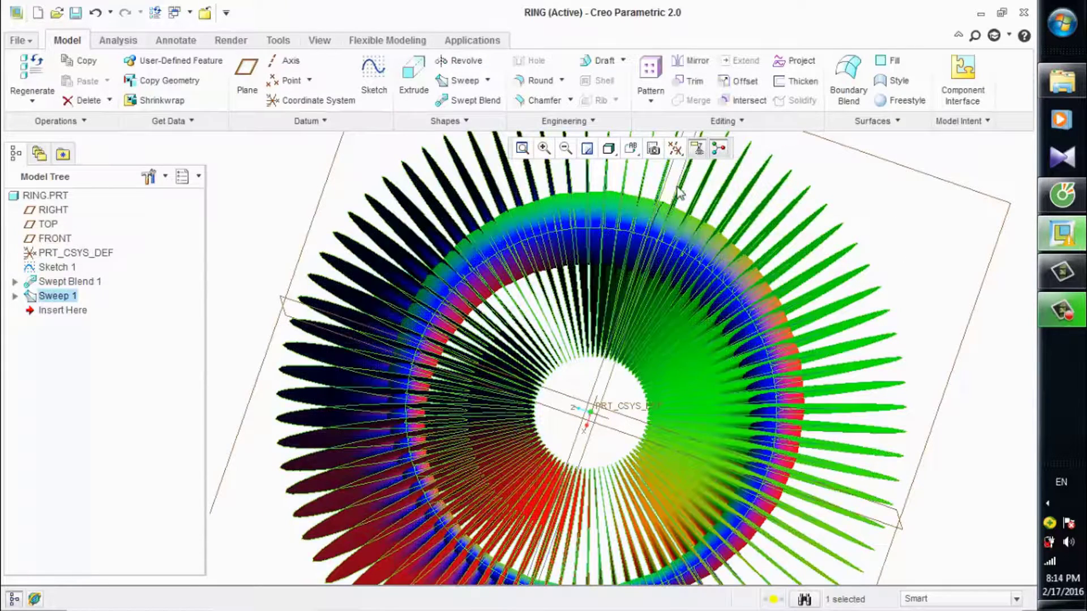
left_click(678, 187)
scroll(762, 197, "up", 3)
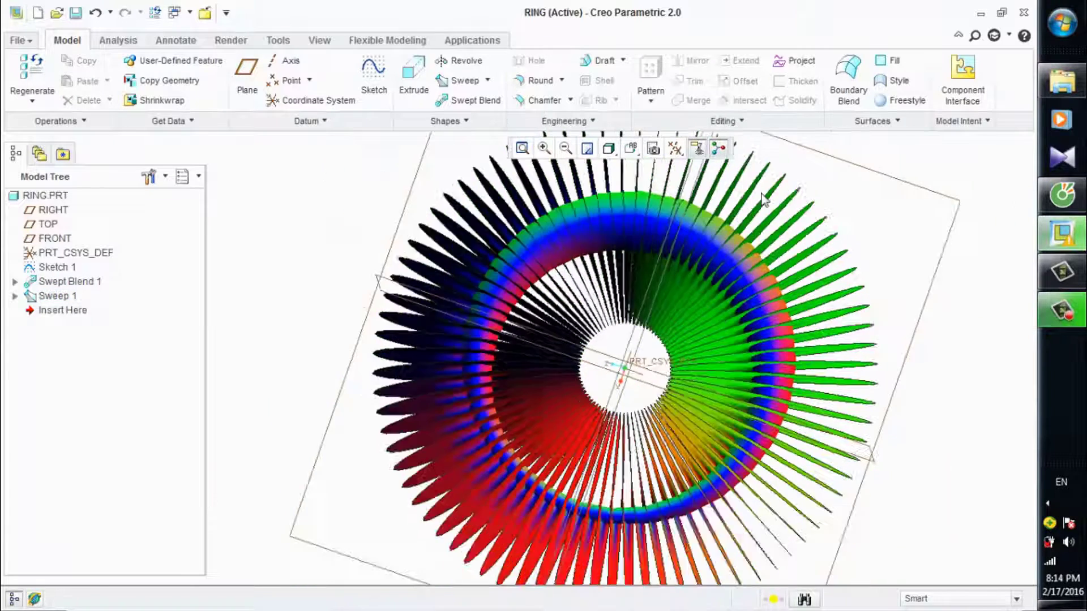
Create an intersection curve between the twisted sweep surface and the swept blend surface.
mouse_move(765, 197)
middle_mouse_down()
mouse_move(786, 203)
mouse_move(770, 227)
middle_mouse_up()
left_click(770, 232)
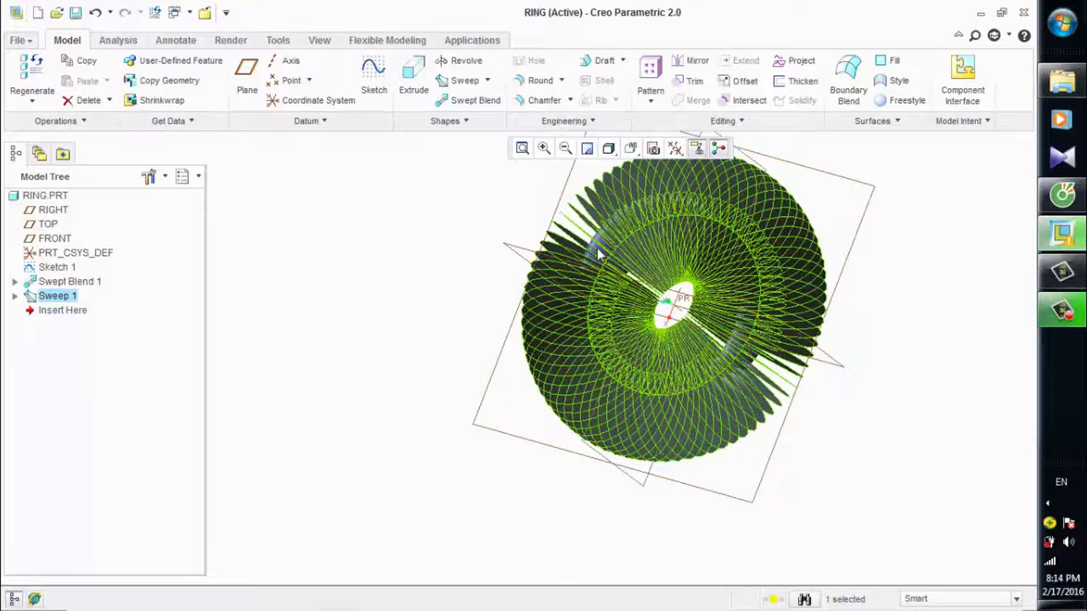
left_click(69, 282, "ctrl")
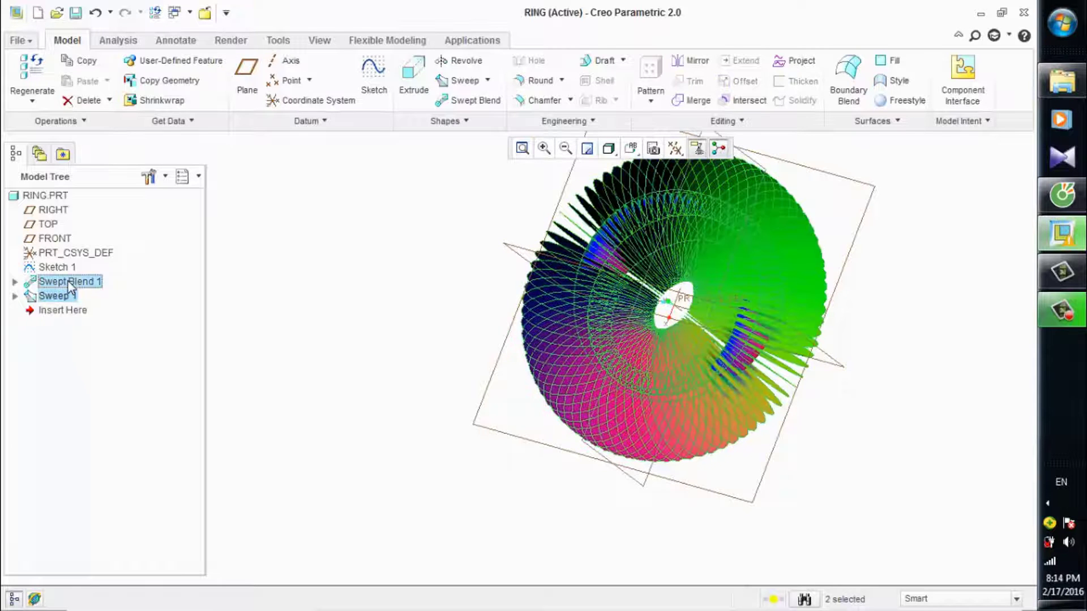
left_click(744, 100)
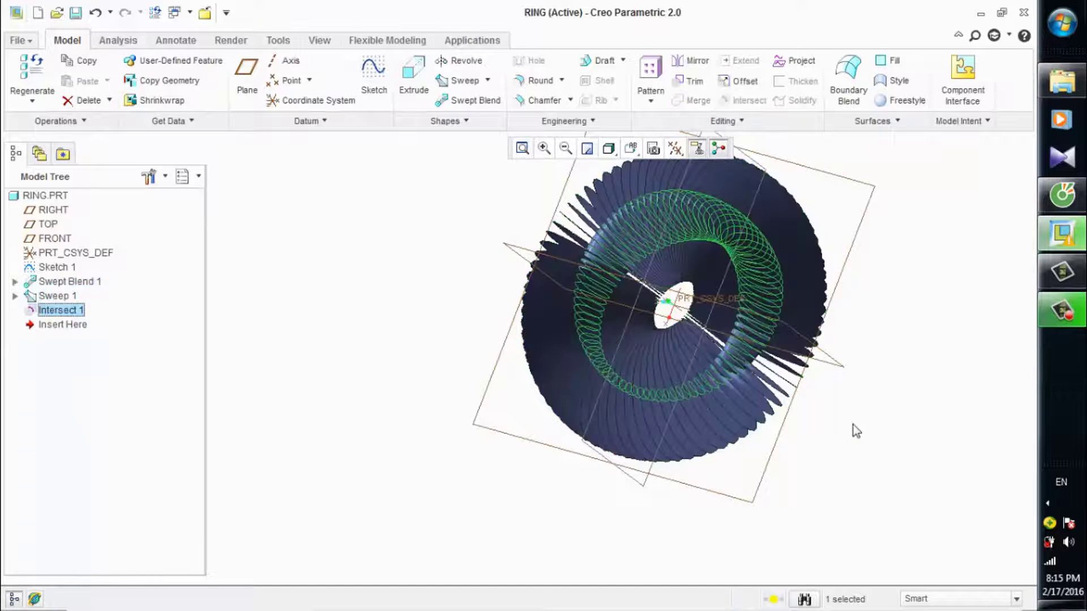
left_click(898, 347)
Regenerate the ring model and check it from another angle.
scroll(913, 196, "down", 2)
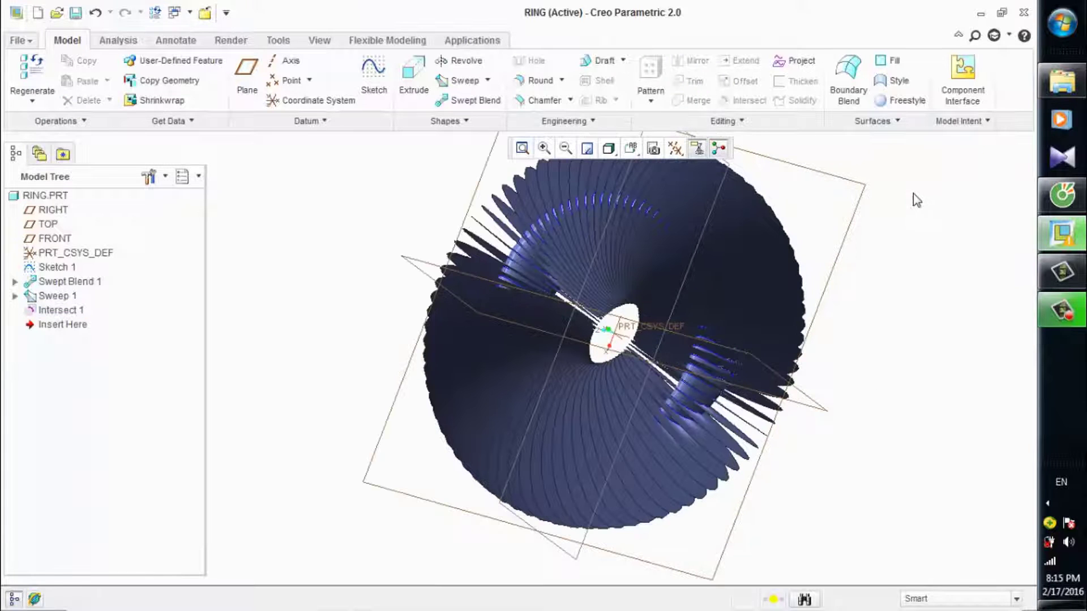
scroll(929, 283, "up", 2)
scroll(924, 252, "down", 2)
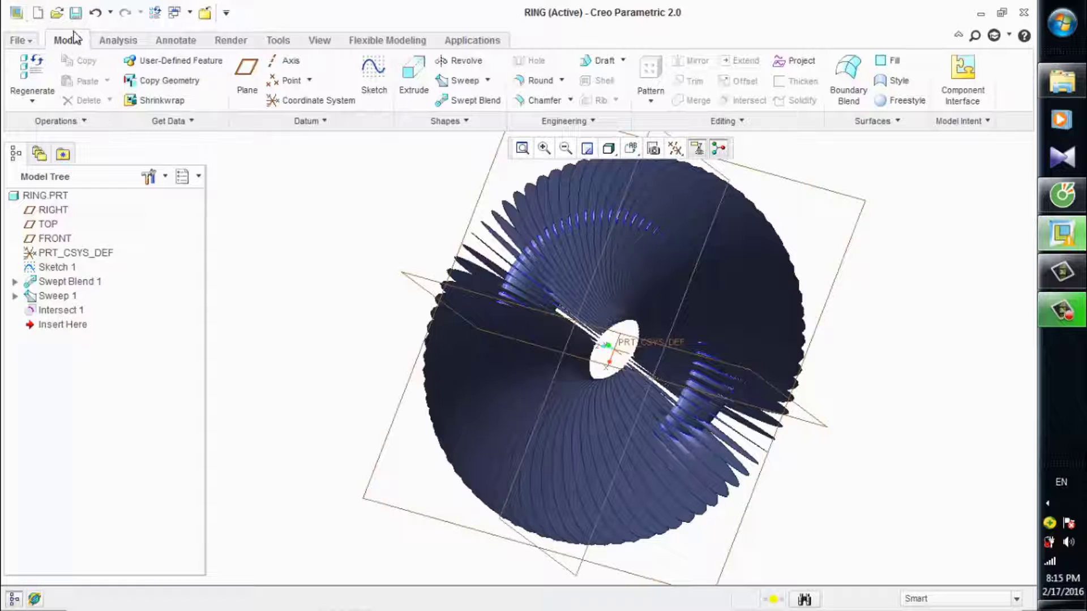
left_click(32, 74)
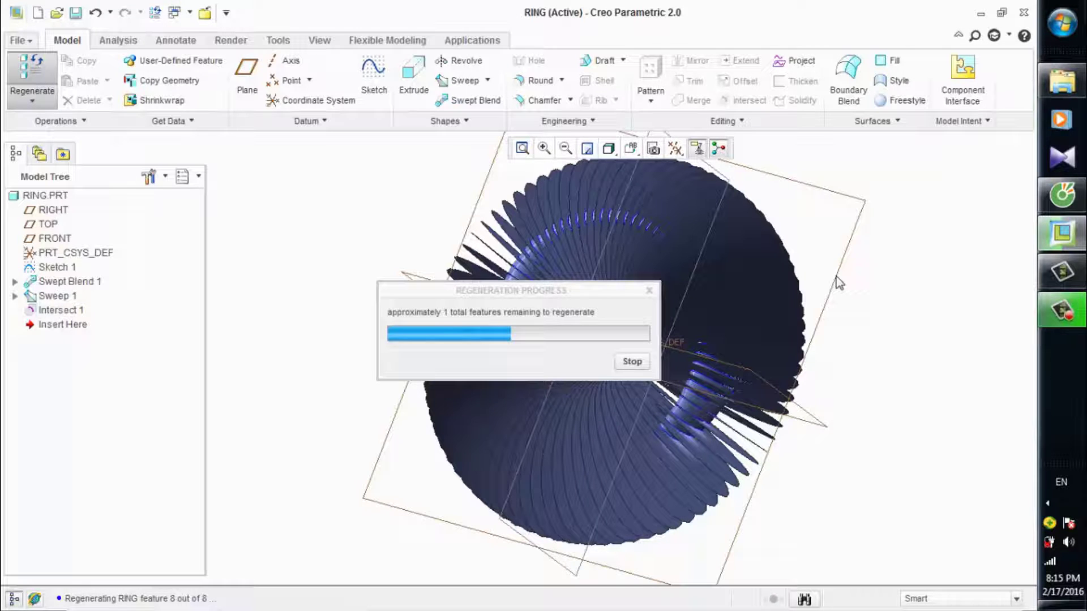
left_click(838, 284)
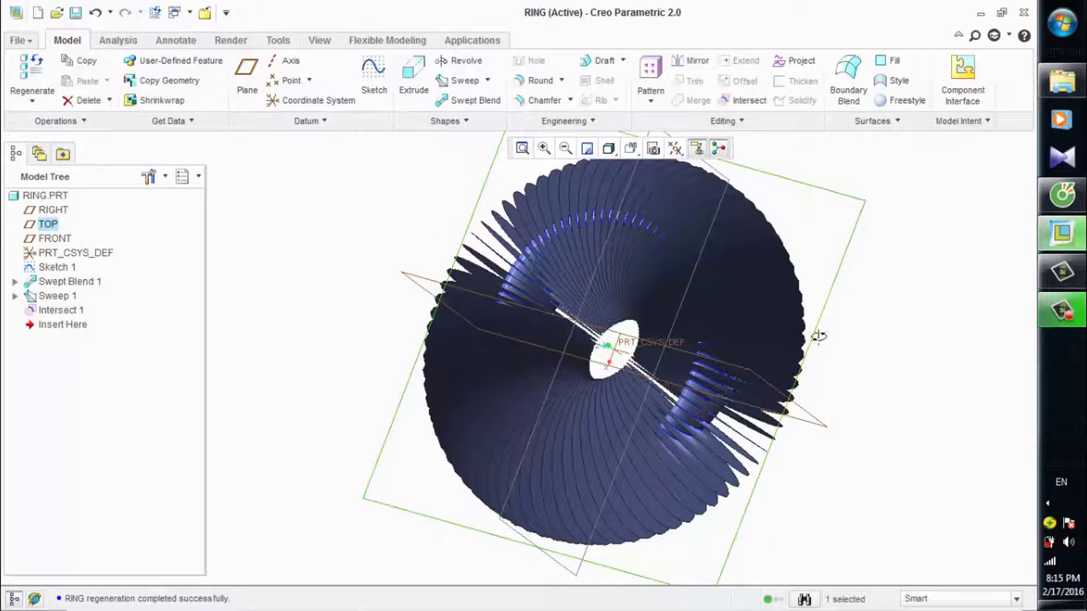
middle_click_drag(818, 335, 835, 340)
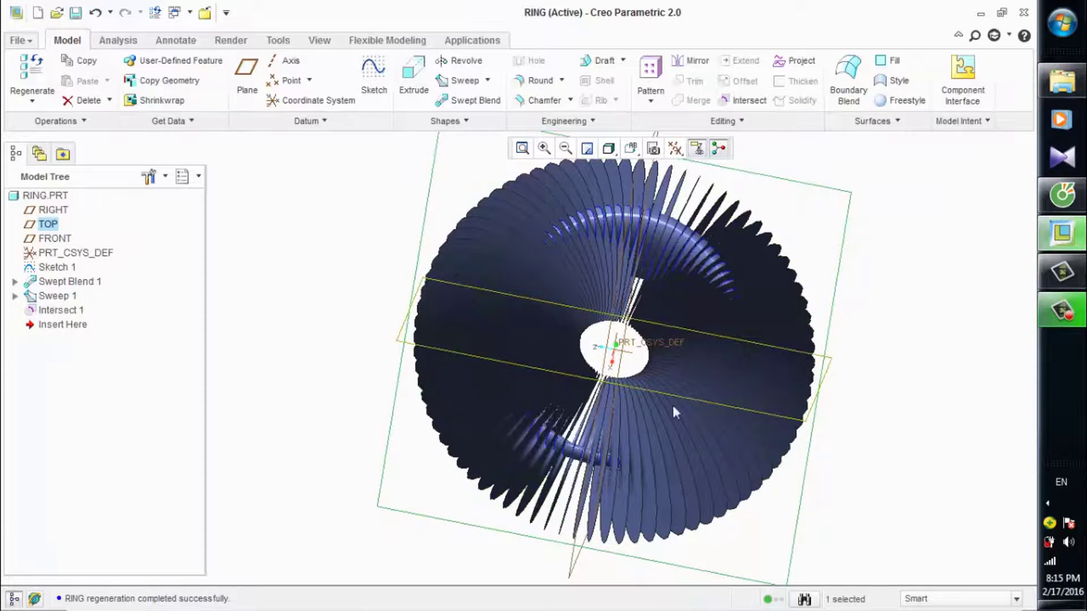
Hide the twisted sweep surface and the swept blend surface, keeping the intersection curve displayed.
left_click(47, 298)
right_click(46, 299)
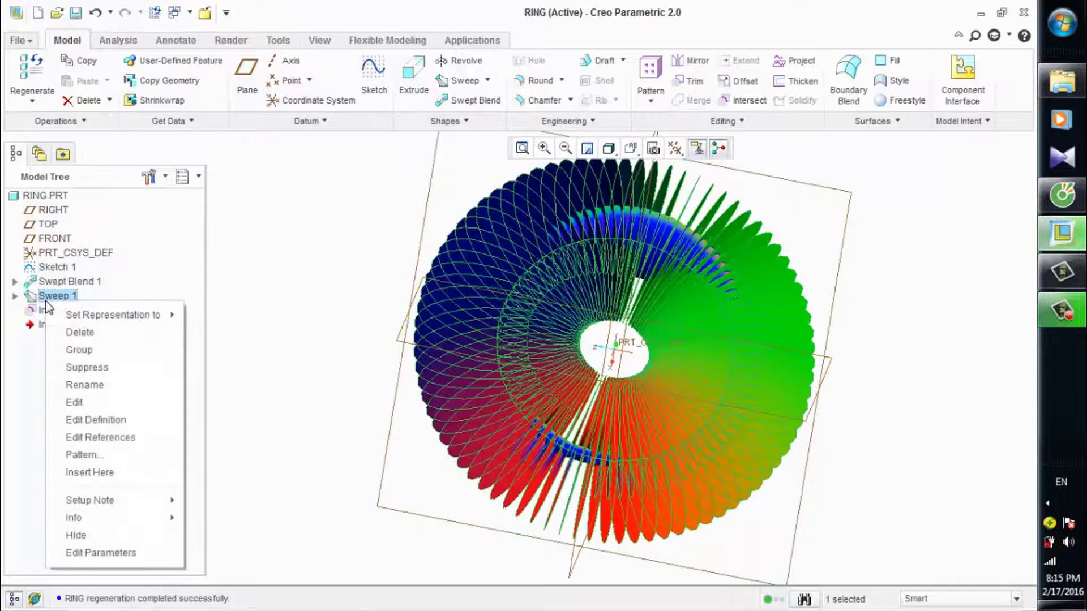
left_click(73, 536)
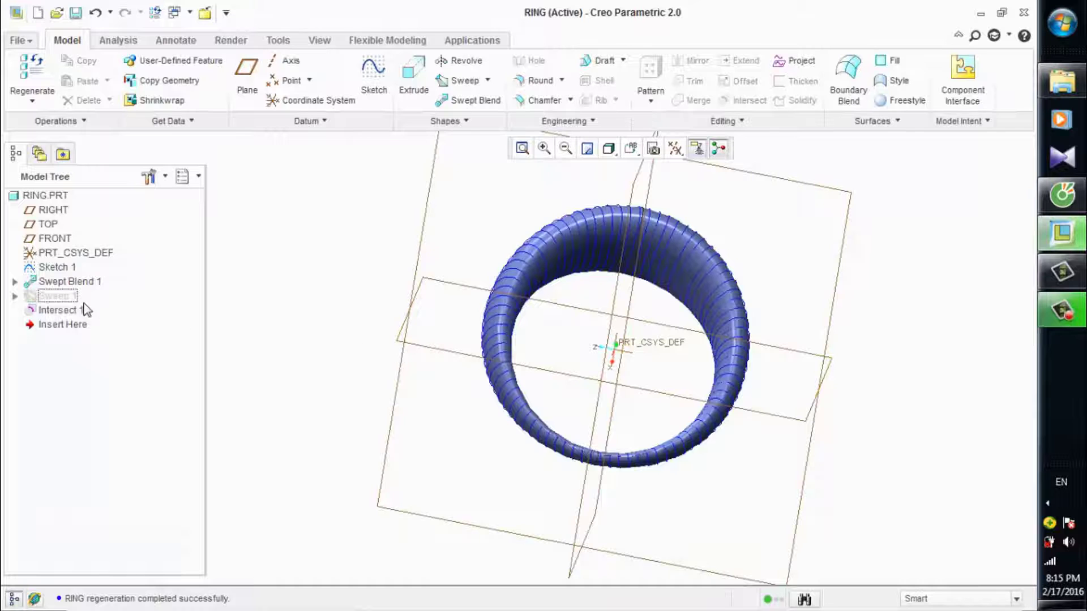
left_click(68, 283)
right_click(68, 283)
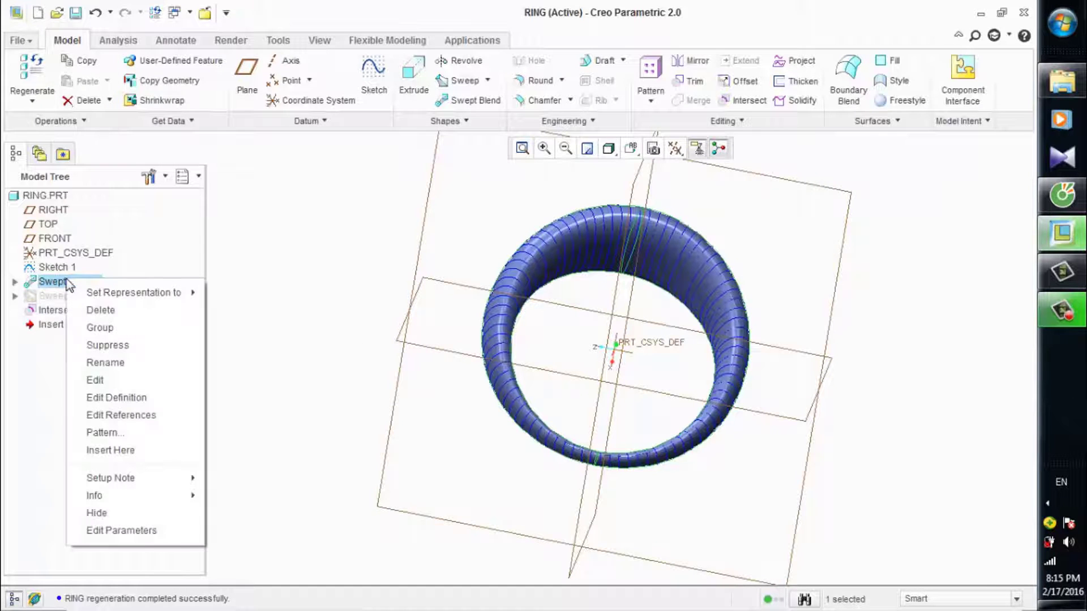
left_click(96, 513)
Turn off the display of all datum axes, points, coordinate systems and planes.
middle_click_drag(651, 333, 762, 356)
middle_click_drag(884, 422, 934, 365)
left_click(678, 154)
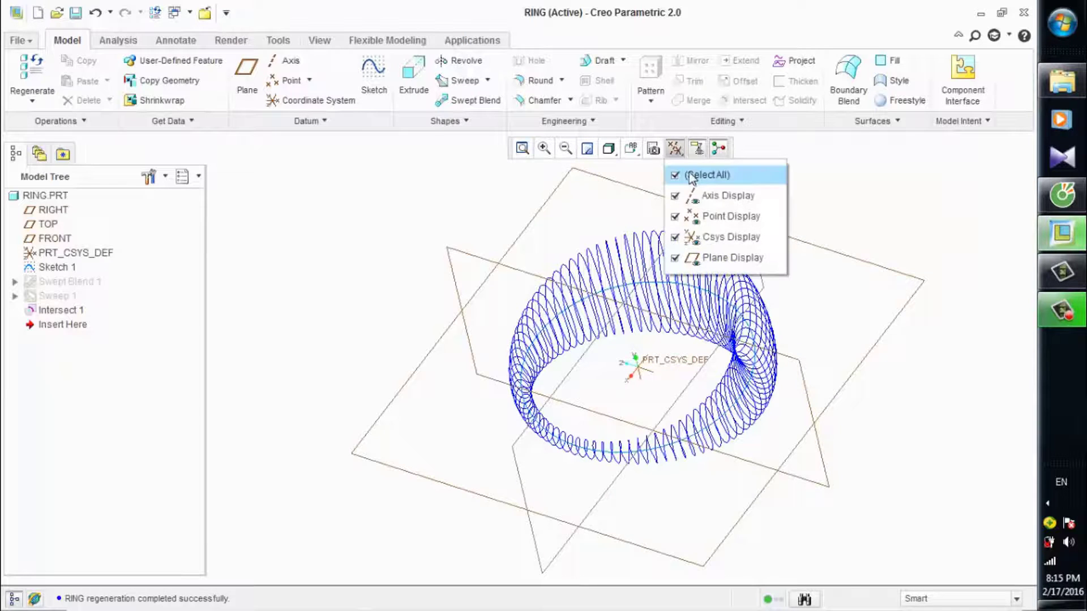
left_click(697, 175)
left_click(900, 227)
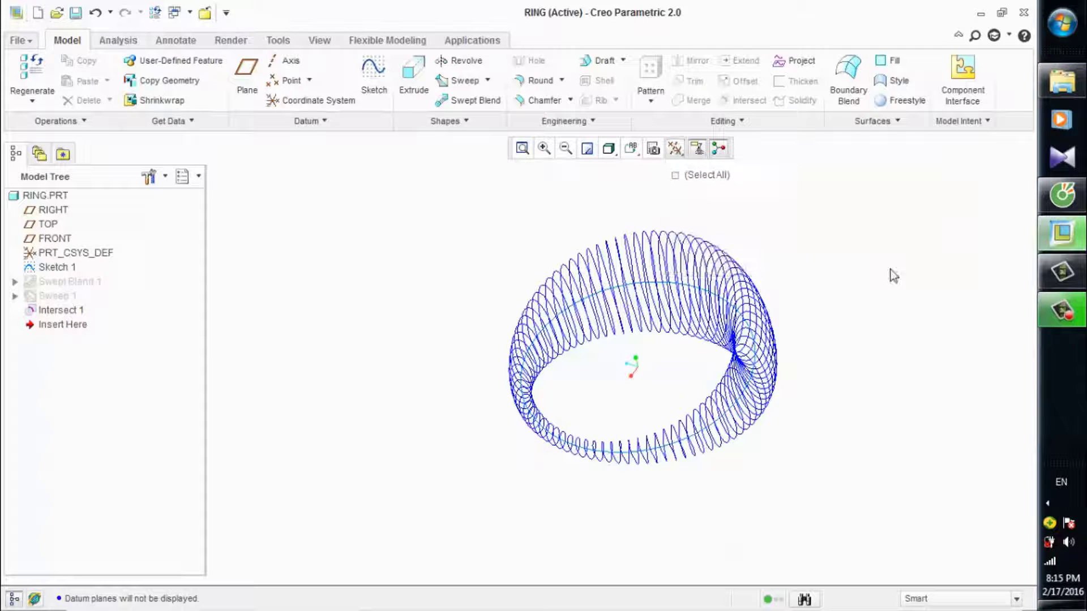
Hide Sketch 1.
left_click(56, 267)
right_click(49, 266)
left_click(70, 517)
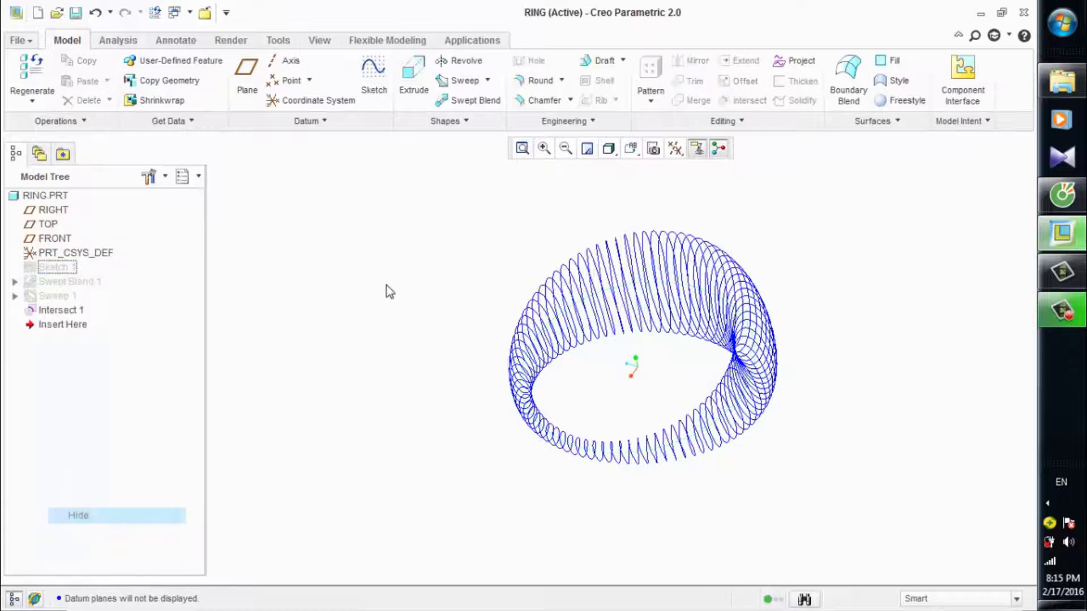
Start a solid Sweep and choose the coiled intersection curve as its trajectory.
scroll(919, 317, "up", 2)
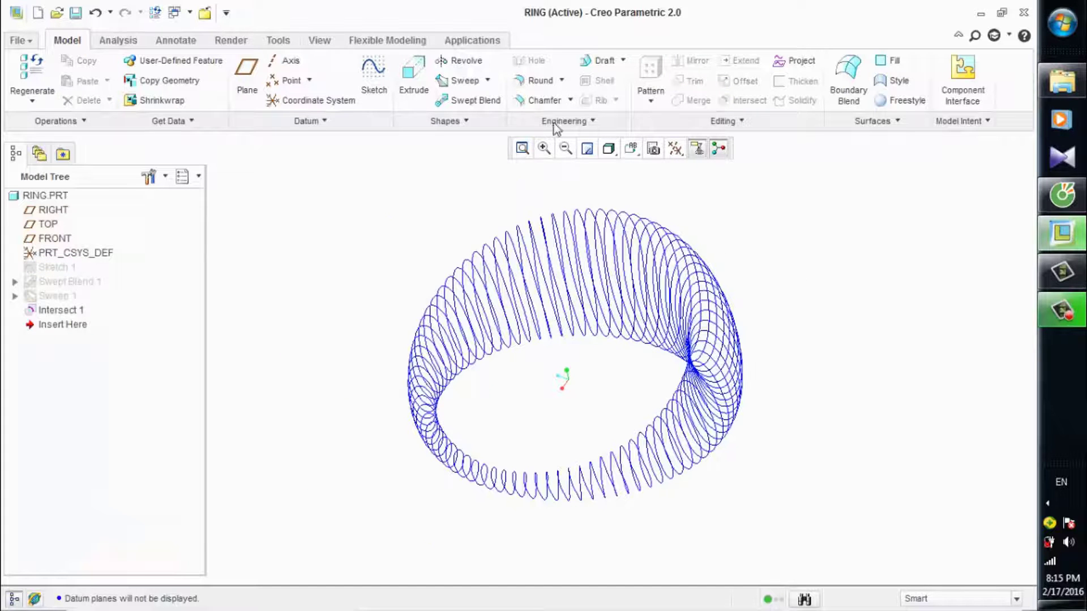
left_click(472, 85)
left_click(486, 371)
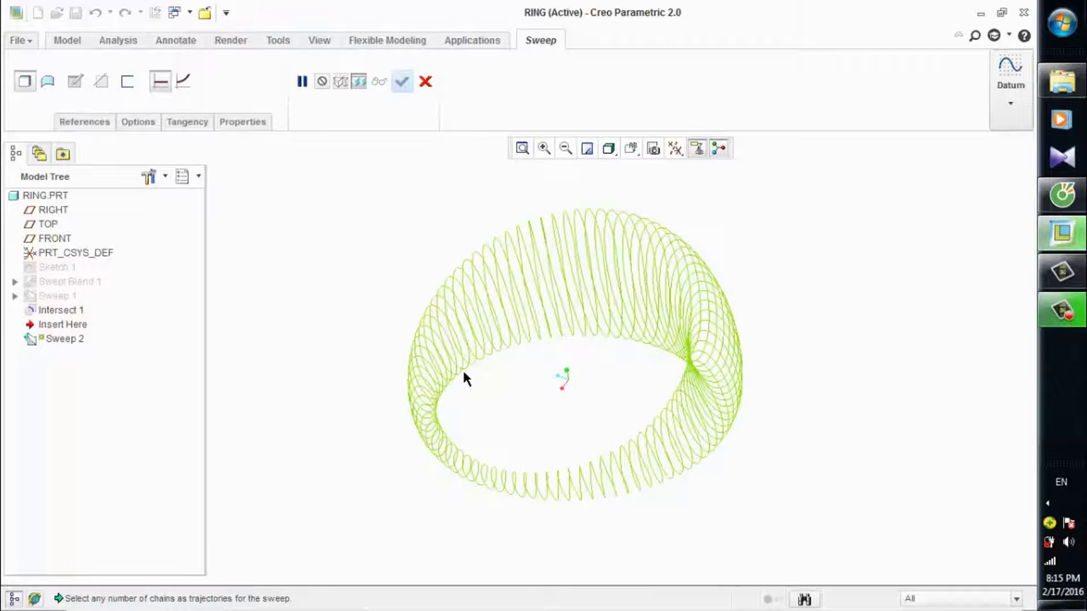
left_click(464, 373)
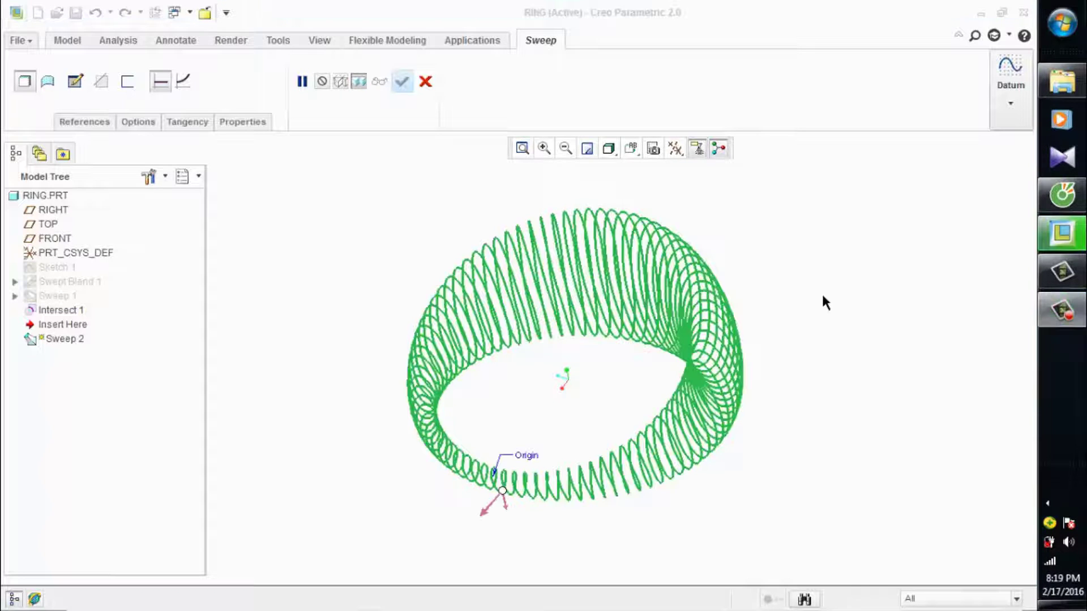
Open the sweep section in 2D orientation and sketch a circle about 0.40 in diameter centred on the trajectory's origin.
left_click(77, 84)
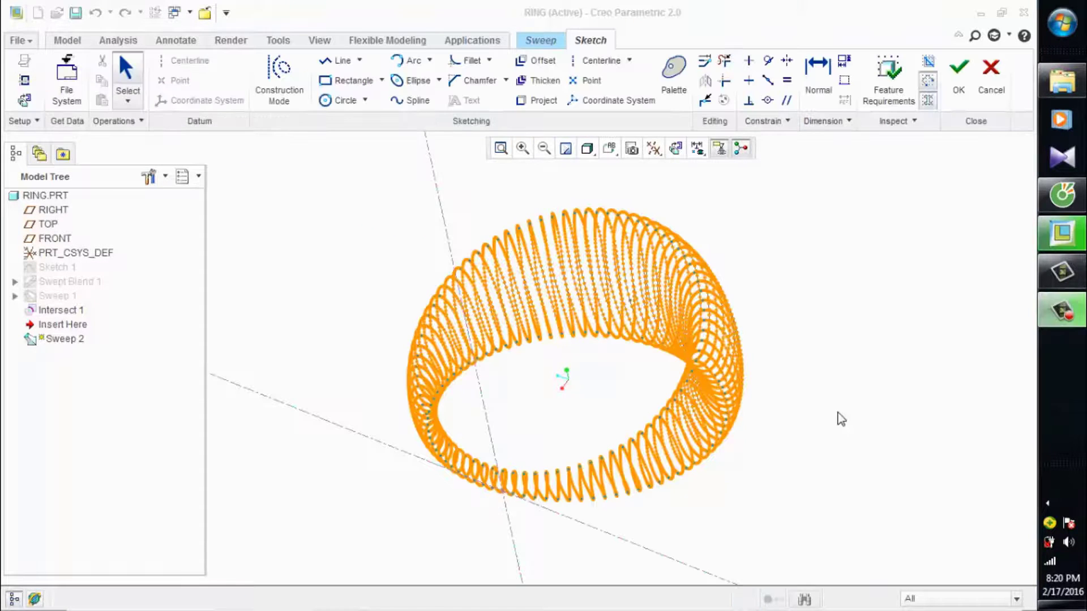
left_click(677, 149)
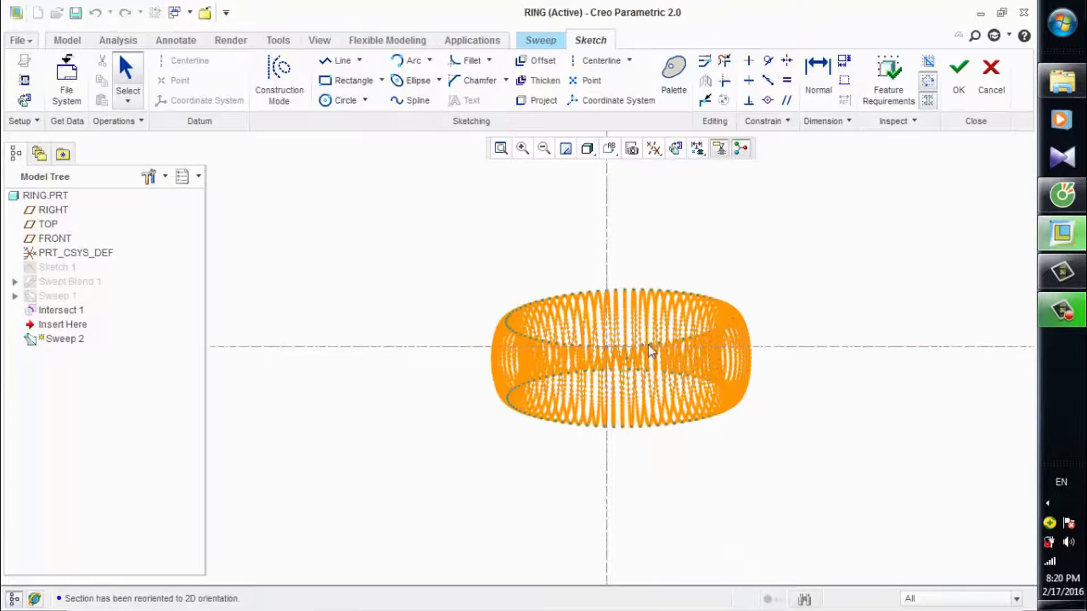
scroll(589, 355, "up", 3)
scroll(597, 388, "down", 3)
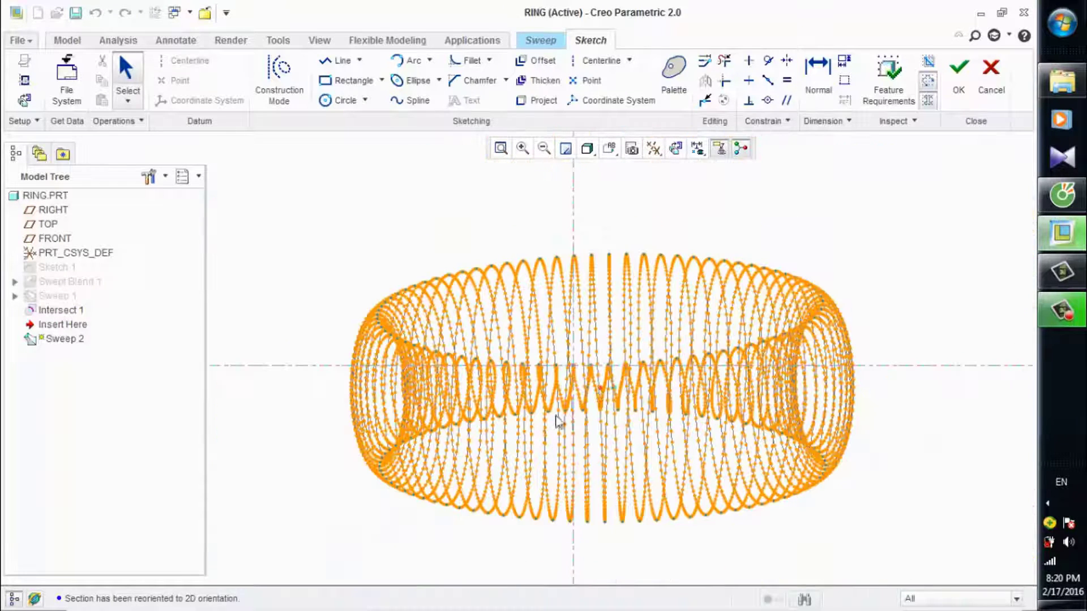
scroll(553, 403, "up", 8)
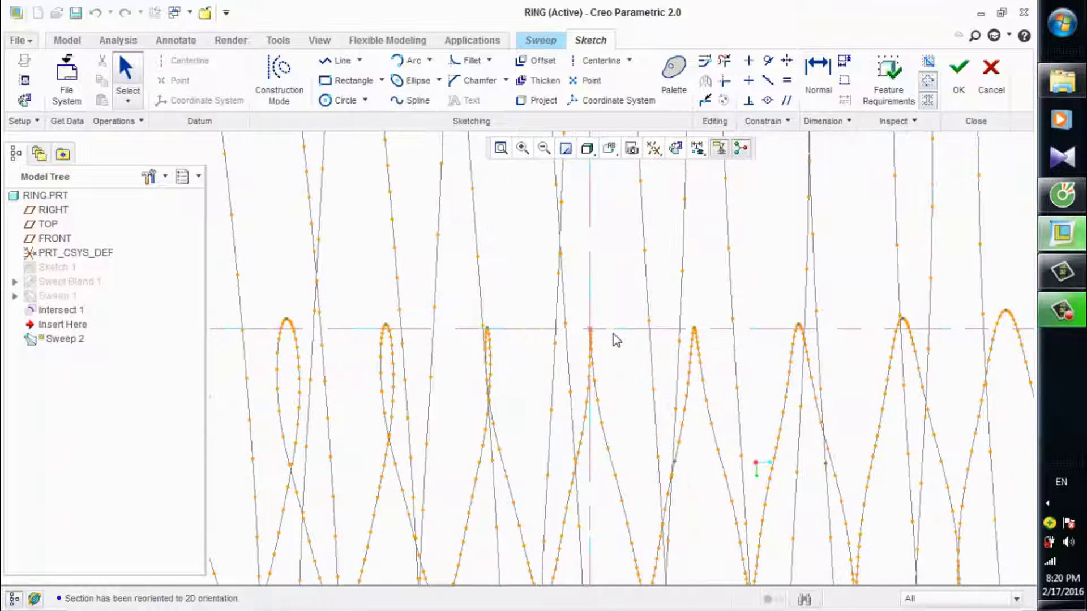
left_click(340, 100)
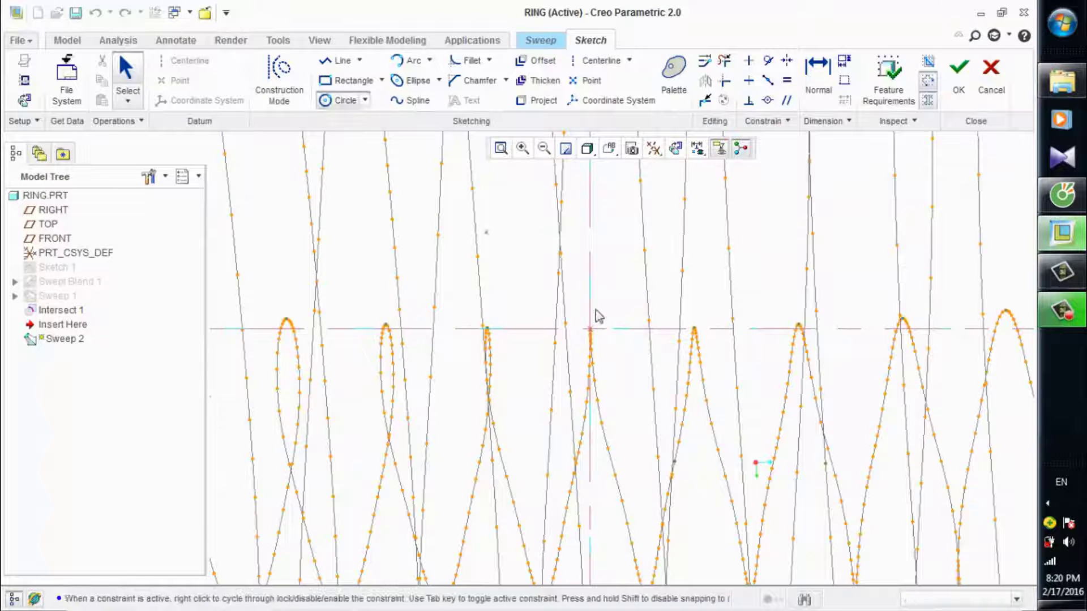
left_click(590, 329)
left_click(608, 311)
middle_click(617, 292)
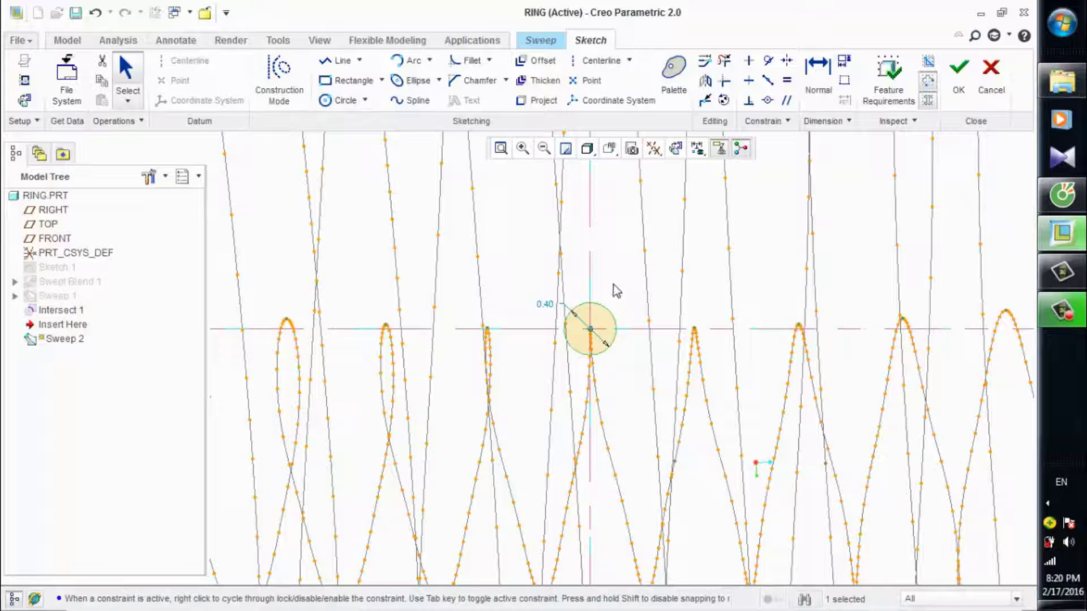
Set the section circle's diameter to 0.3.
double_click(547, 304)
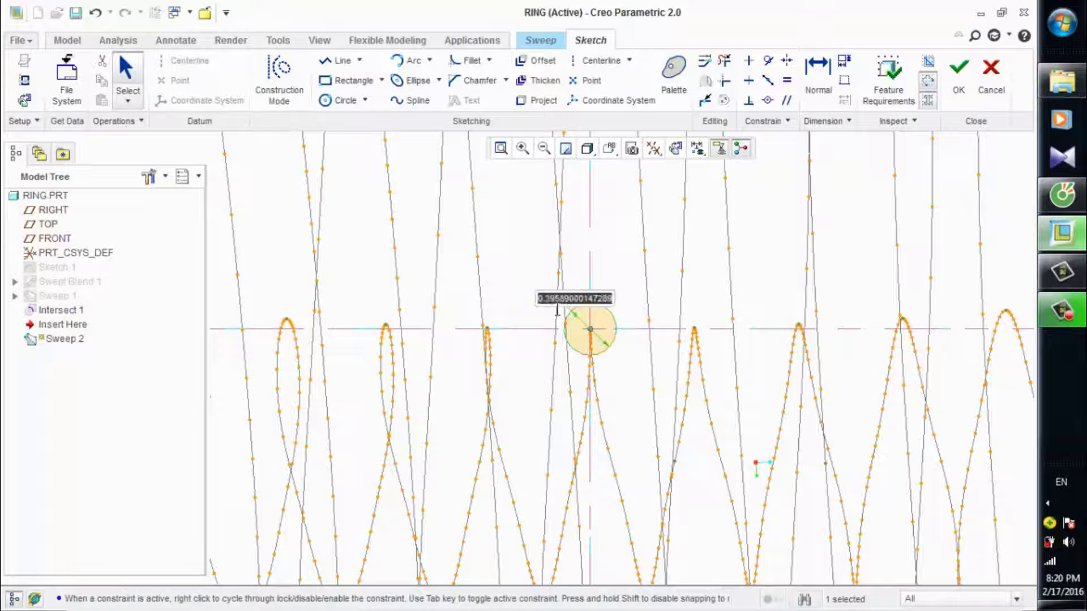
type("0.3")
key("Return")
Accept the section, complete the solid sweep, and inspect the coiled ring from several angles.
scroll(576, 314, "down", 5)
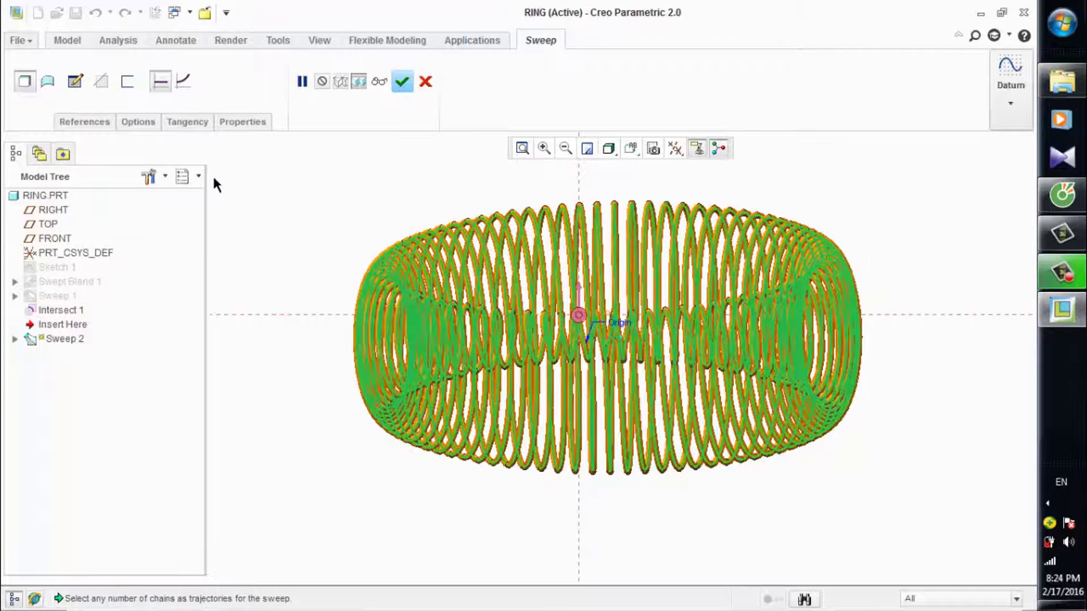
left_click(402, 84)
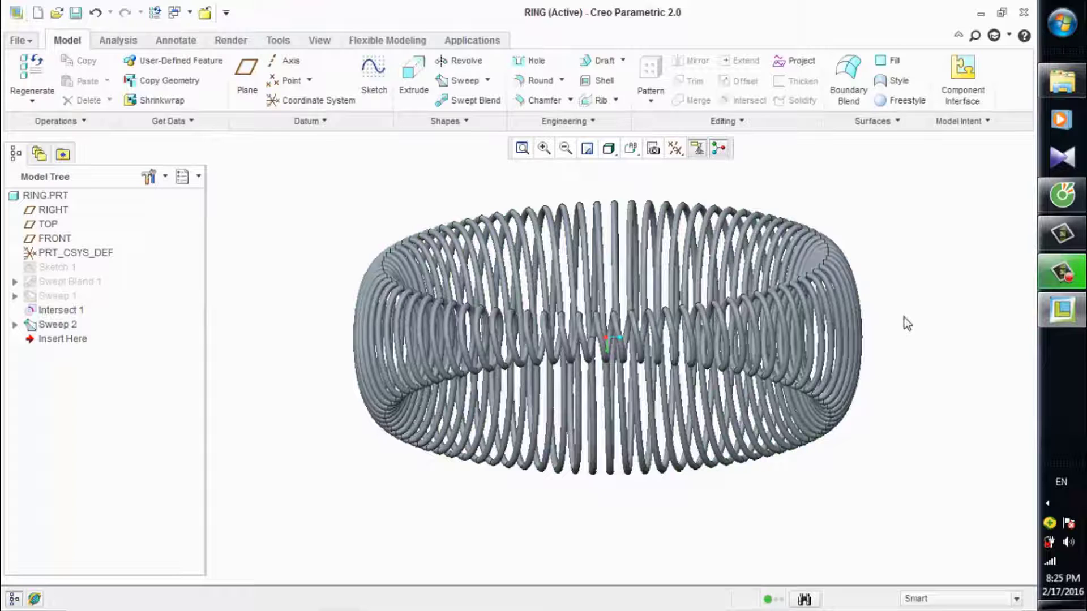
mouse_move(836, 208)
middle_mouse_down()
mouse_move(801, 211)
mouse_move(785, 290)
mouse_move(888, 328)
mouse_move(883, 364)
mouse_move(813, 388)
mouse_move(741, 355)
mouse_move(776, 288)
mouse_move(822, 311)
mouse_move(827, 346)
mouse_move(817, 351)
mouse_move(808, 316)
mouse_move(670, 371)
mouse_move(770, 262)
mouse_move(753, 317)
mouse_move(773, 279)
mouse_move(727, 318)
mouse_move(691, 304)
mouse_move(681, 328)
mouse_move(712, 318)
mouse_move(815, 406)
middle_mouse_up()
scroll(747, 330, "down", 3)
scroll(705, 320, "up", 2)
scroll(783, 373, "down", 3)
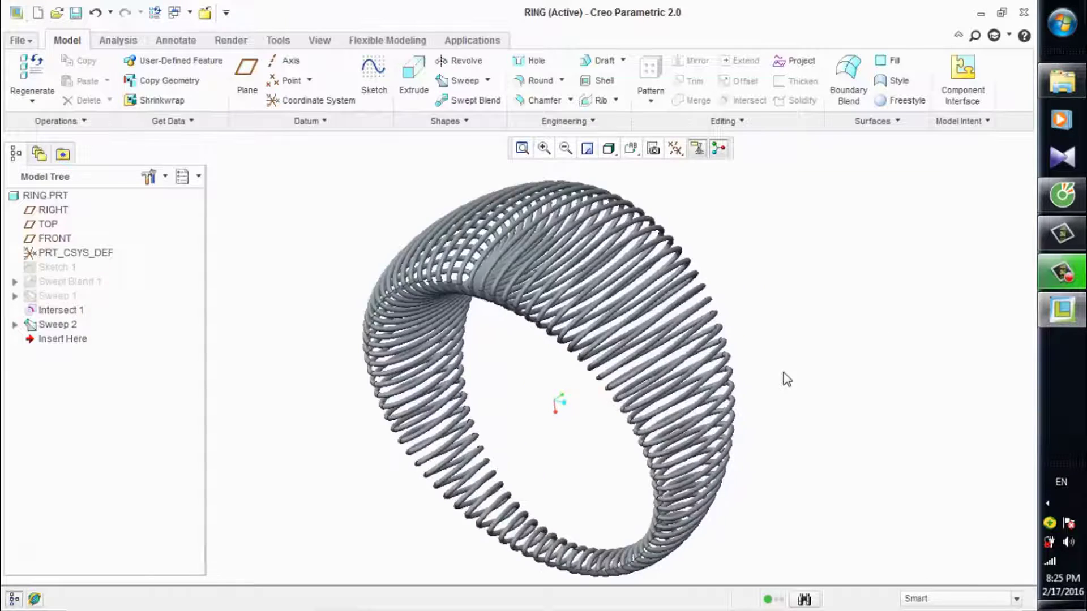
middle_click_drag(758, 367, 593, 302)
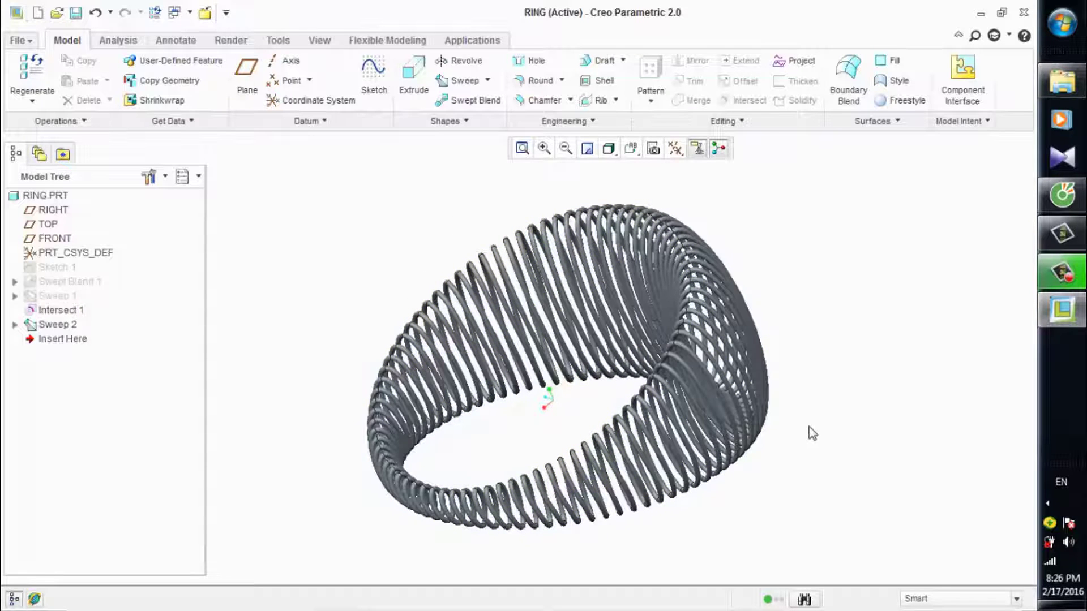